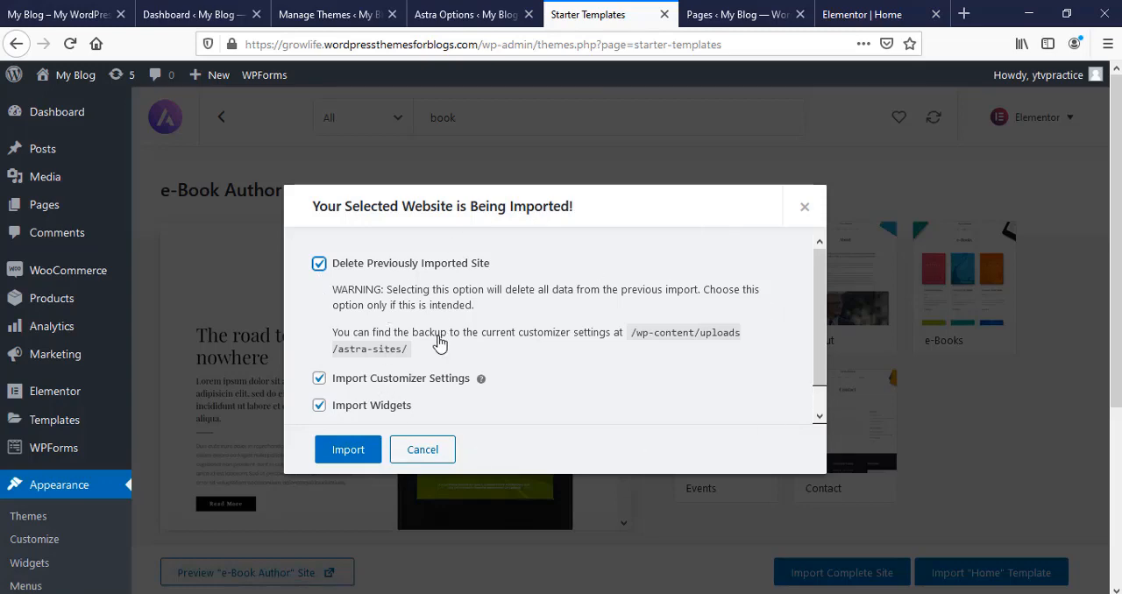
Step: Dismiss the site import dialog and open the Home page from the pages list for editing with Elementor
key("Escape")
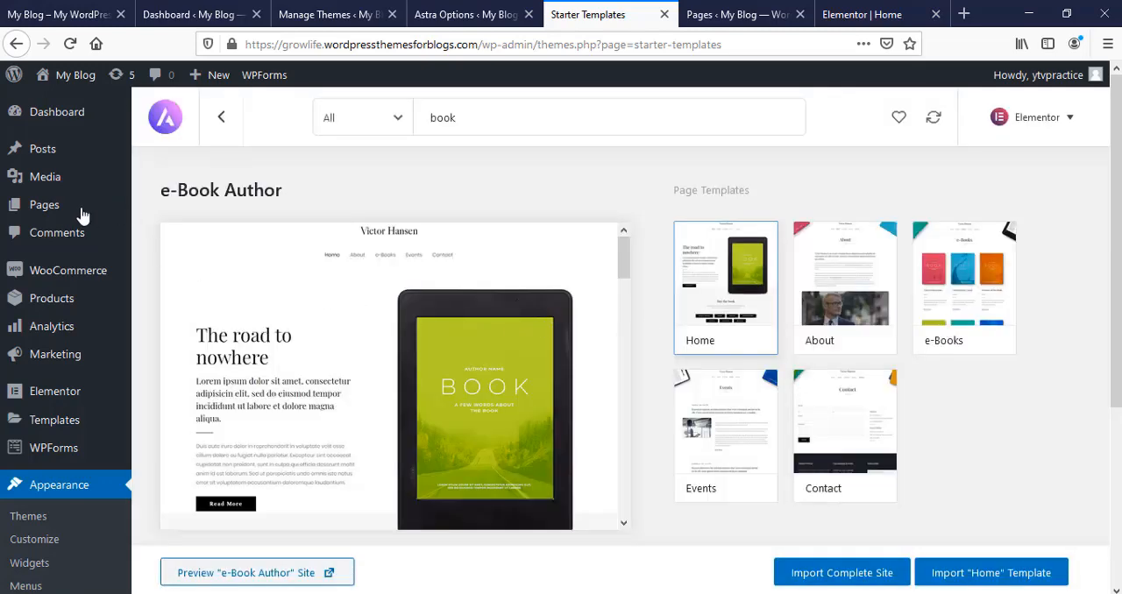
mouse_move(66, 210)
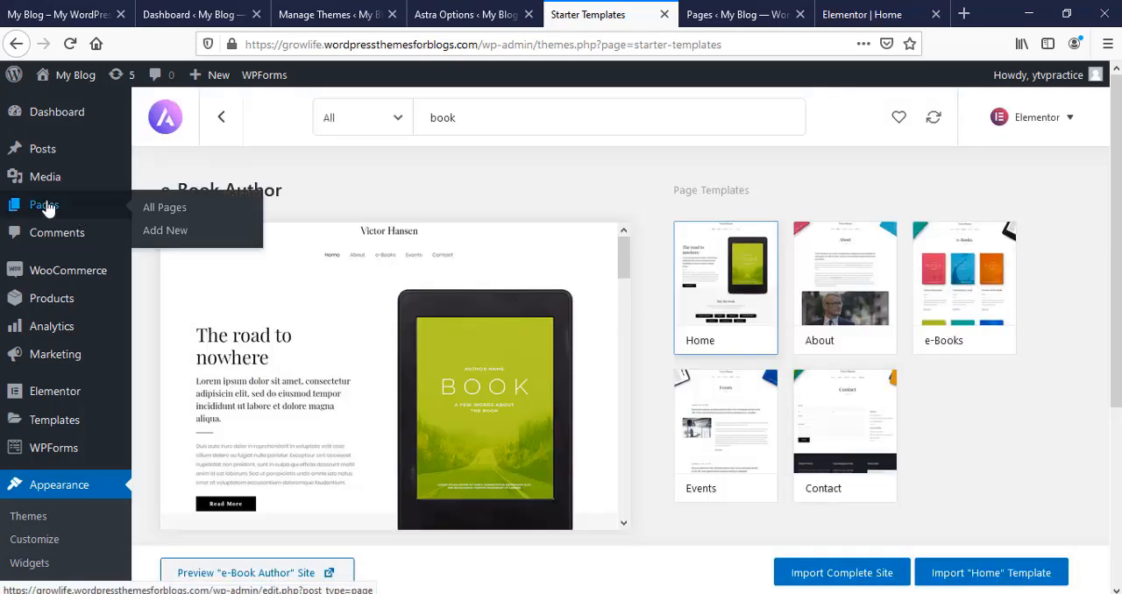
left_click(160, 219)
mouse_move(342, 494)
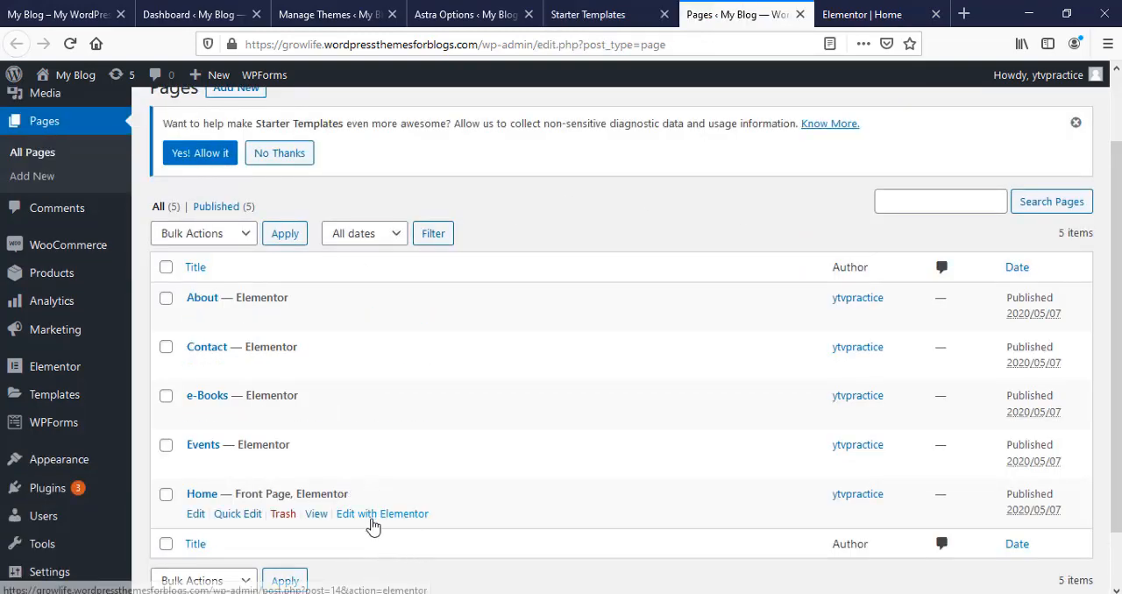
left_click(376, 518)
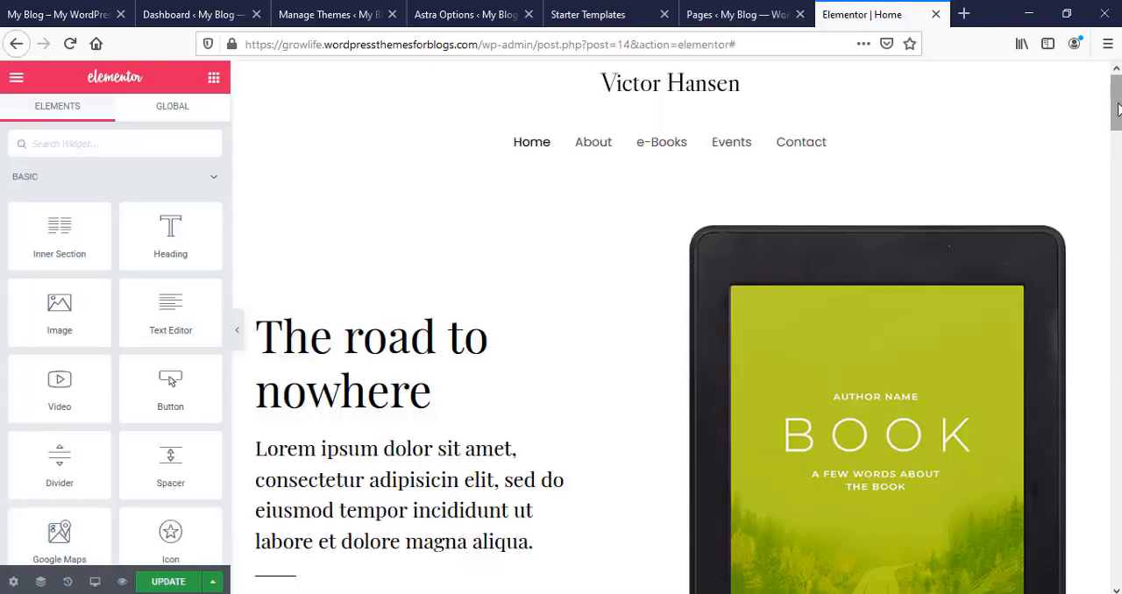
left_click_drag(1115, 104, 1116, 561)
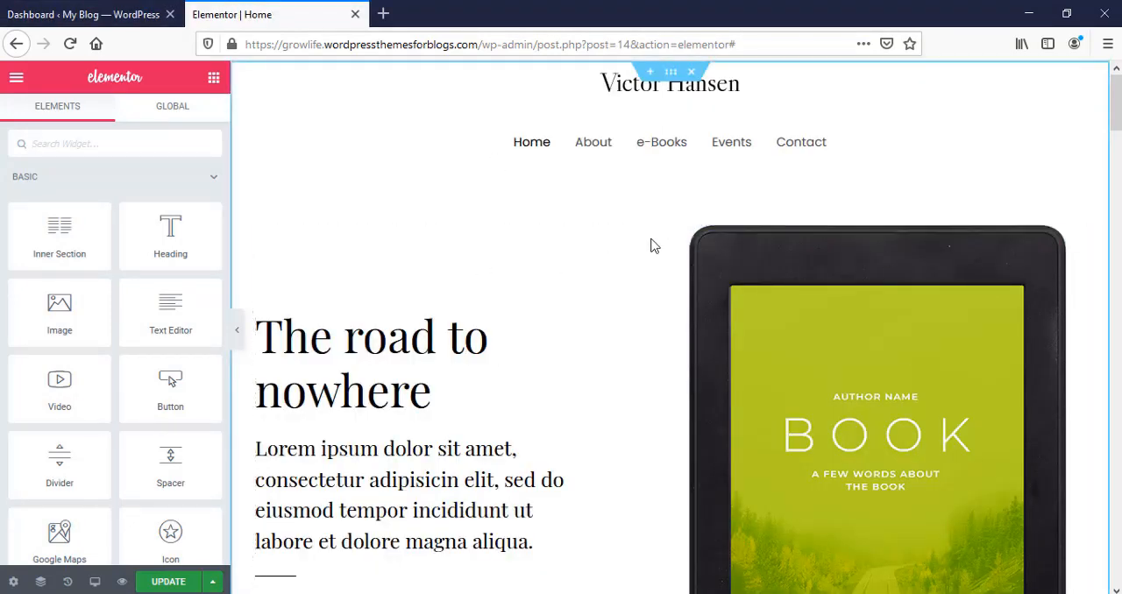
Step: Upload pexels-adil-3207628.jpg and set it as the background image of the Home page's top section
left_click(671, 72)
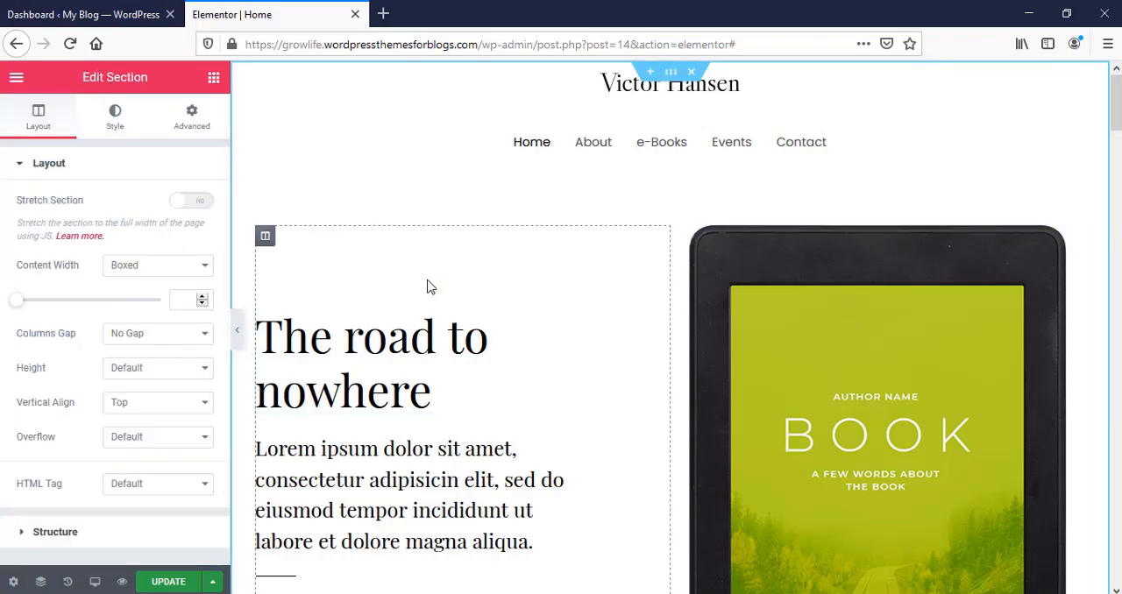
left_click(115, 118)
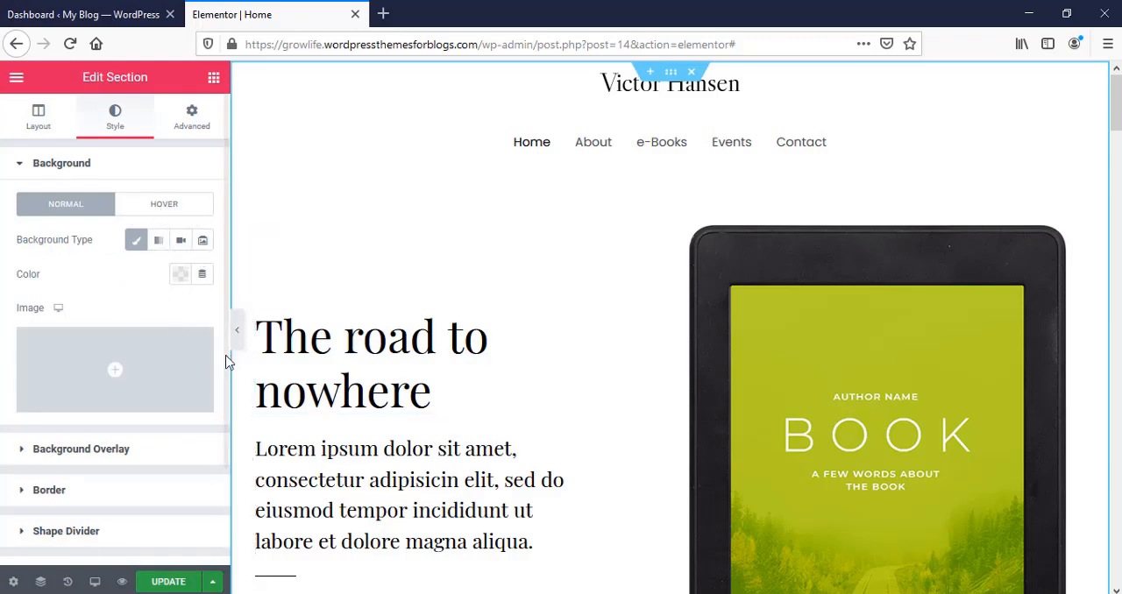
left_click(114, 375)
left_click(83, 152)
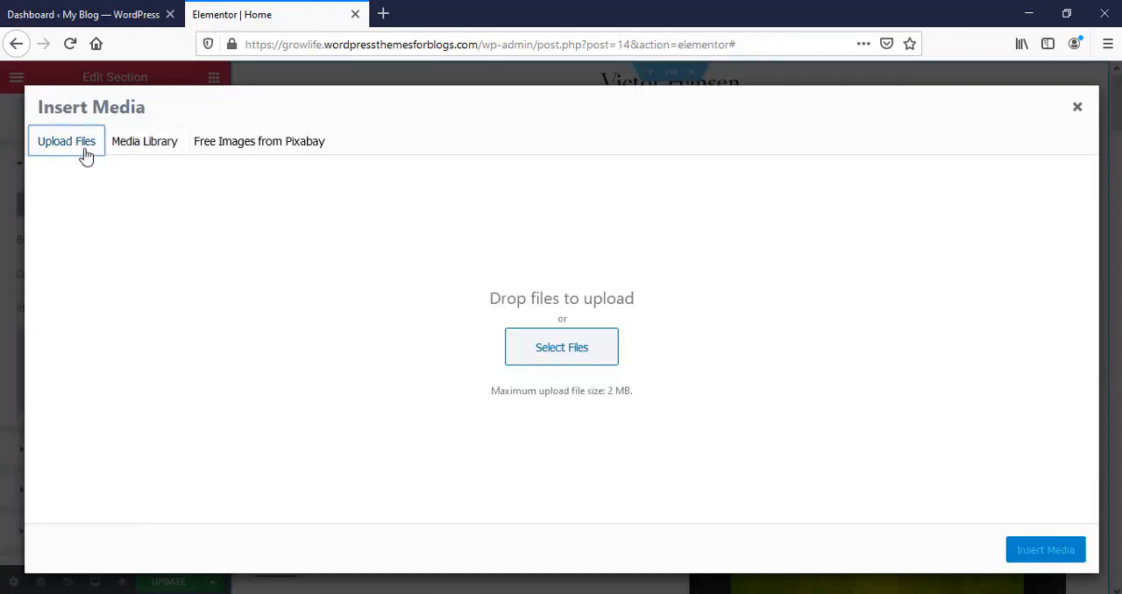
left_click(557, 351)
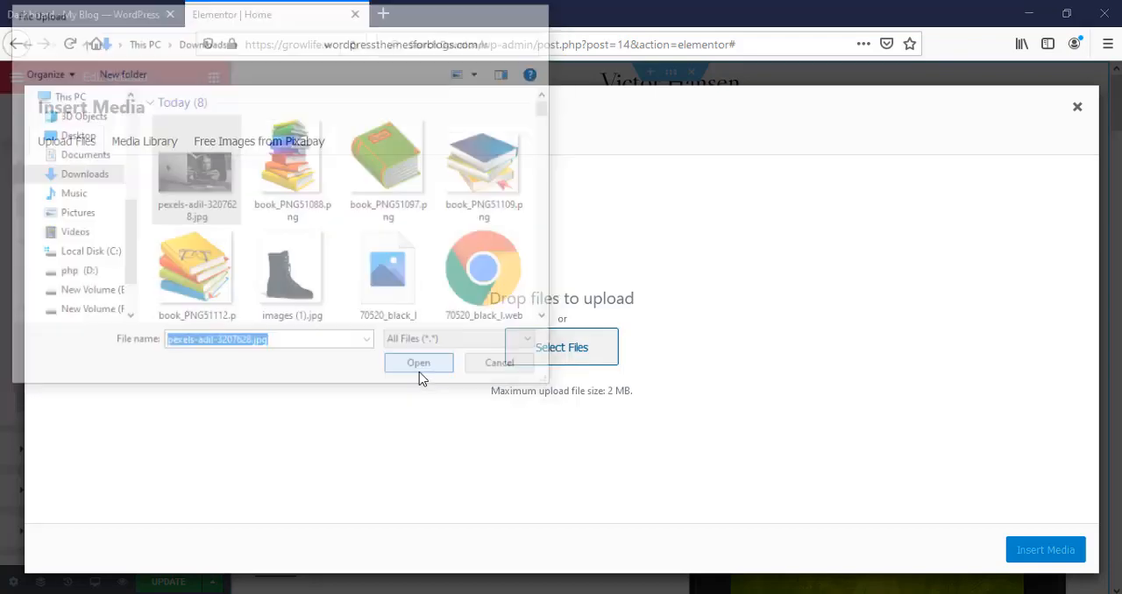
left_click(419, 376)
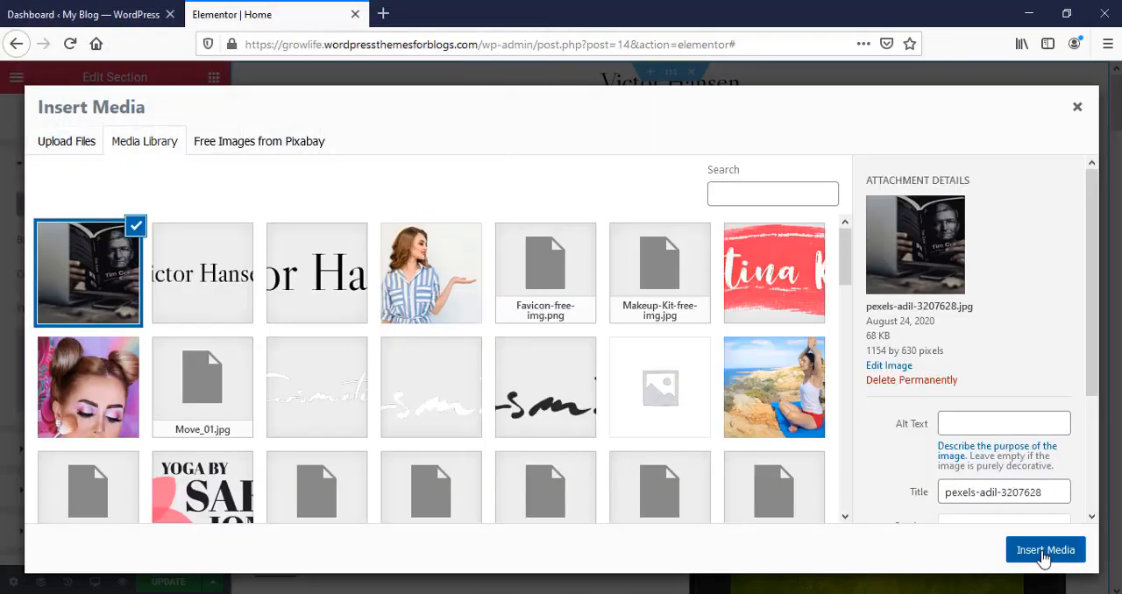
left_click(1044, 550)
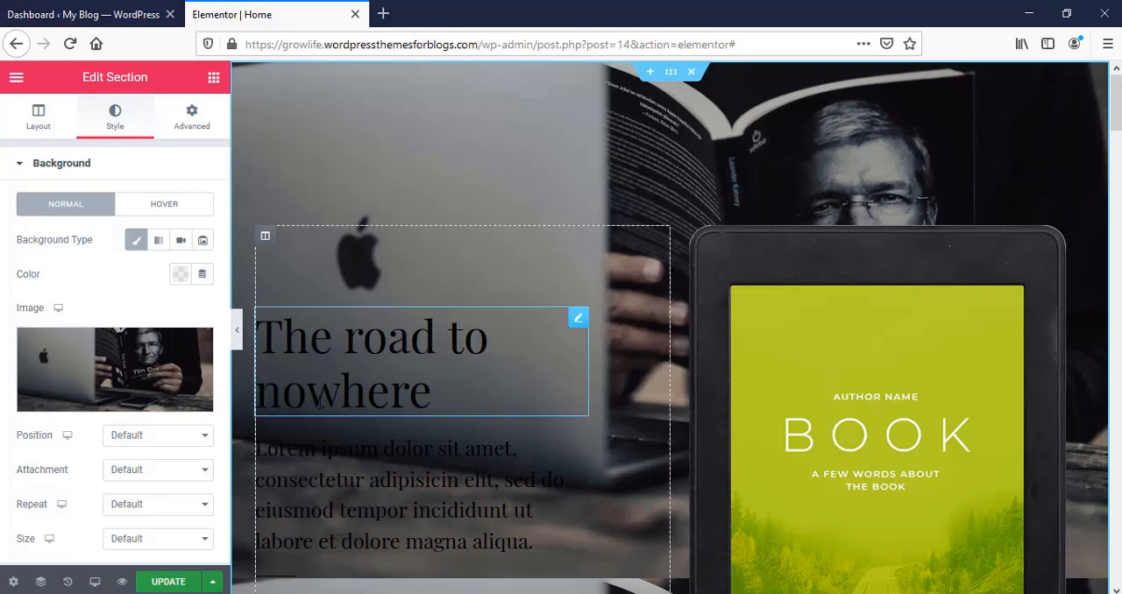
Step: Change the section's background type to Gradient and set its first color to the red shade #A53131
left_click(159, 242)
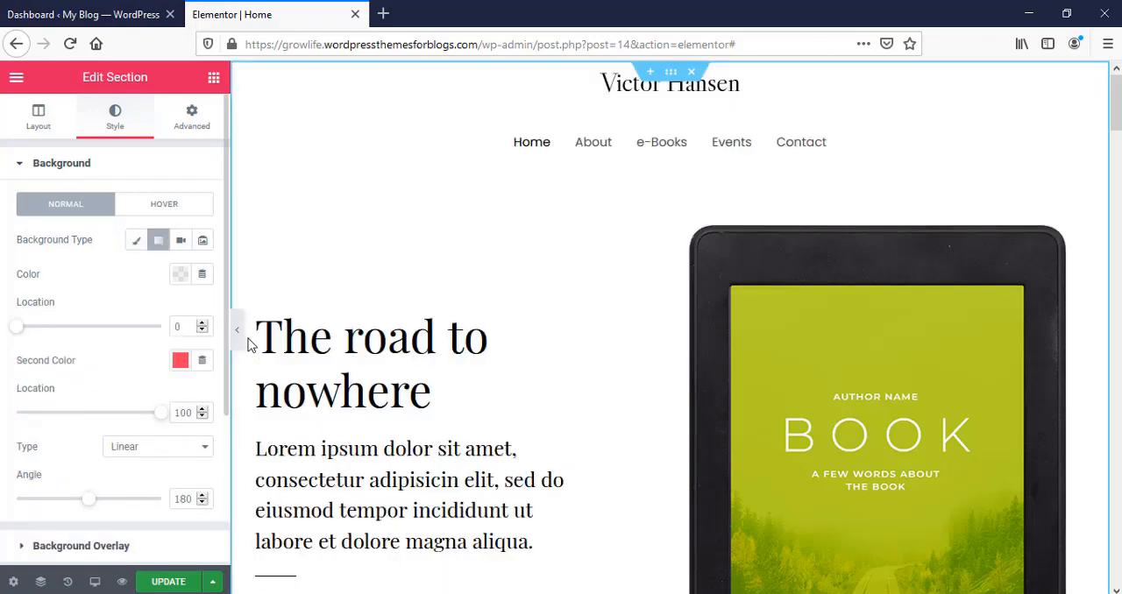
left_click(179, 277)
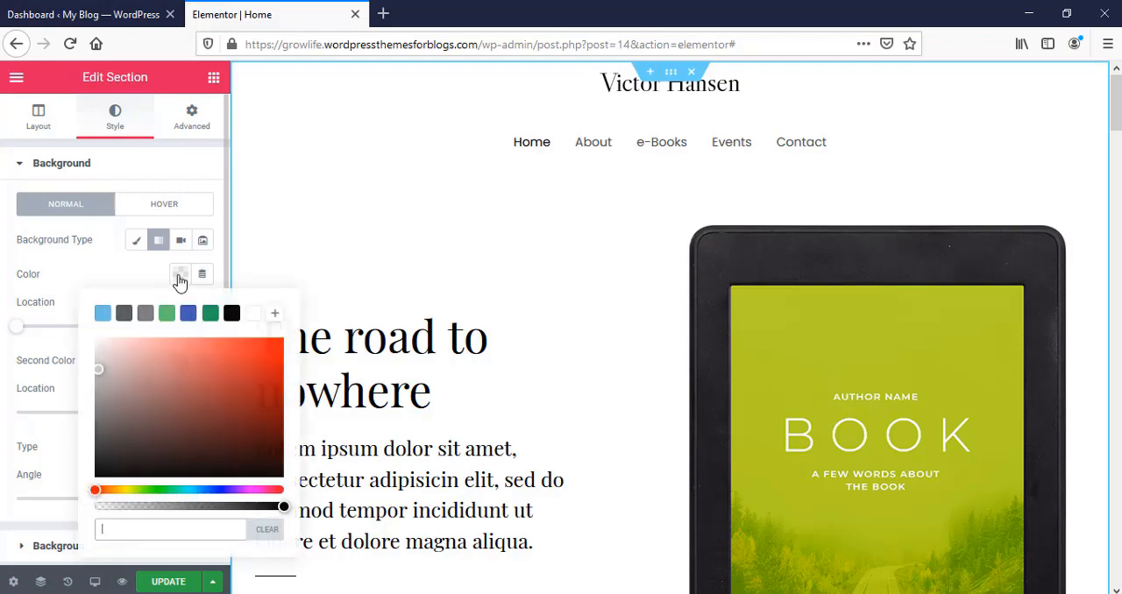
left_click_drag(187, 376, 227, 387)
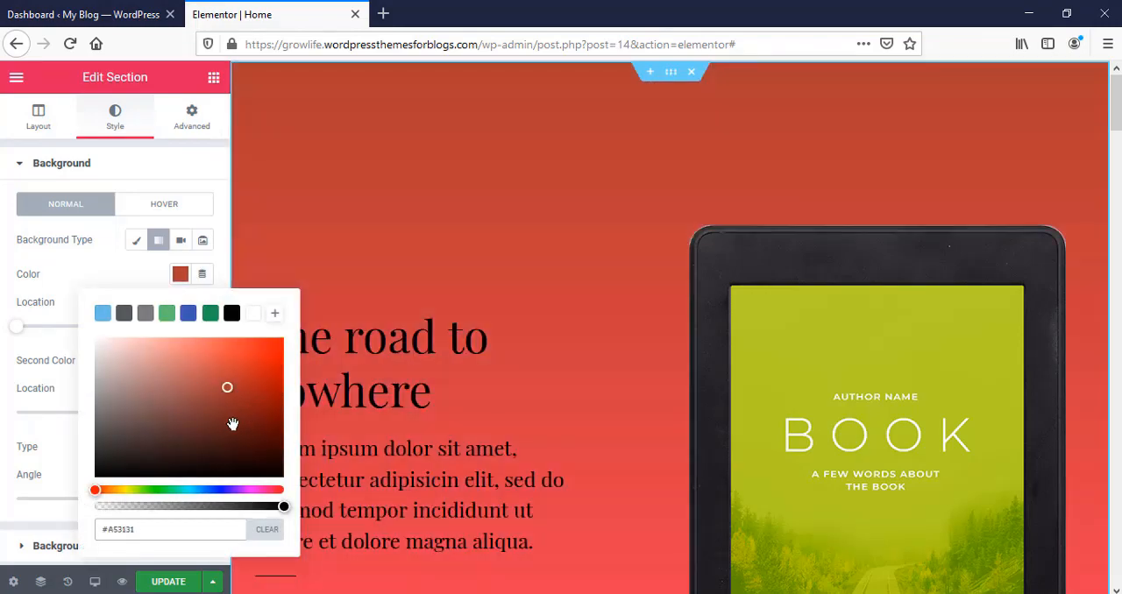
left_click(109, 282)
Step: Set the gradient's second color to the blue shade #4057C1
left_click(181, 367)
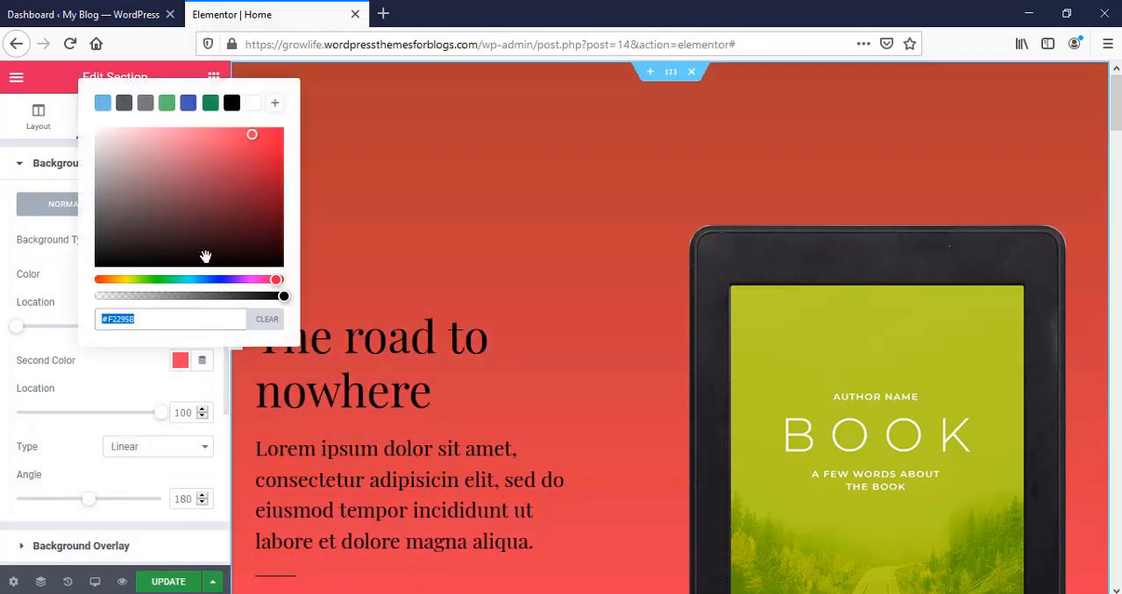
left_click(192, 260)
left_click(188, 108)
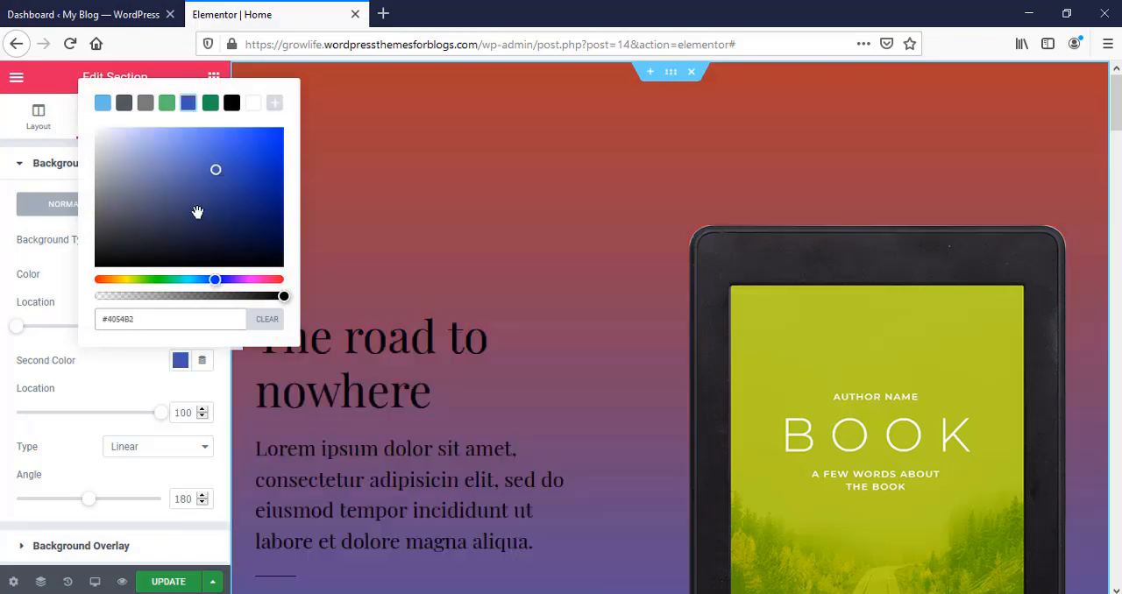
left_click(197, 213)
left_click(220, 161)
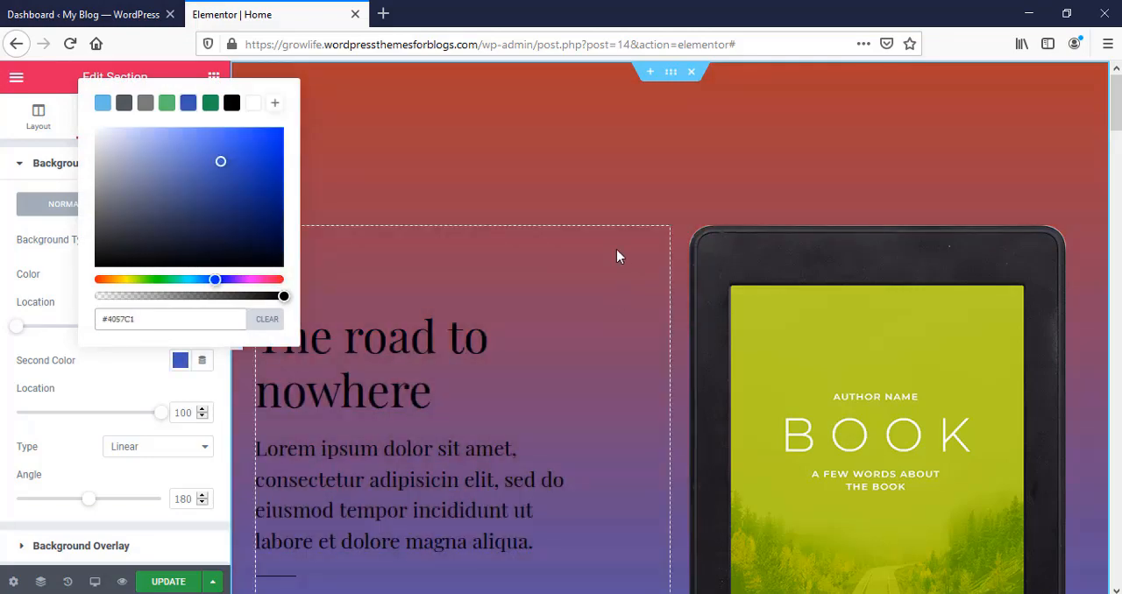
scroll(794, 298, "down", 3)
scroll(541, 233, "up", 3)
left_click(132, 382)
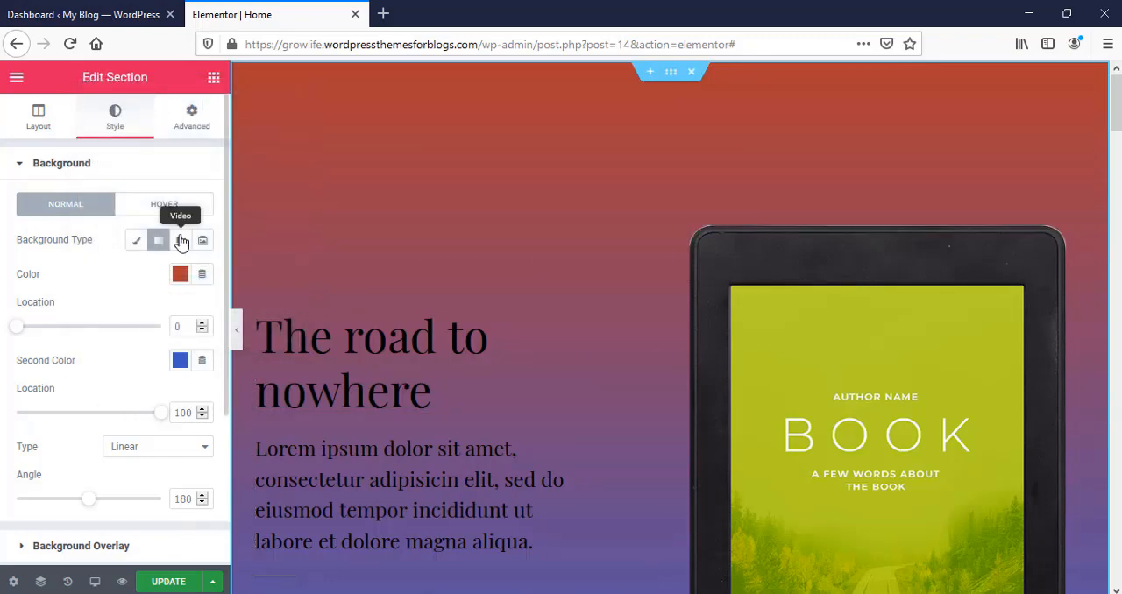
Step: Look at the section's Video and Slideshow background options and return to the Classic background type
left_click(181, 241)
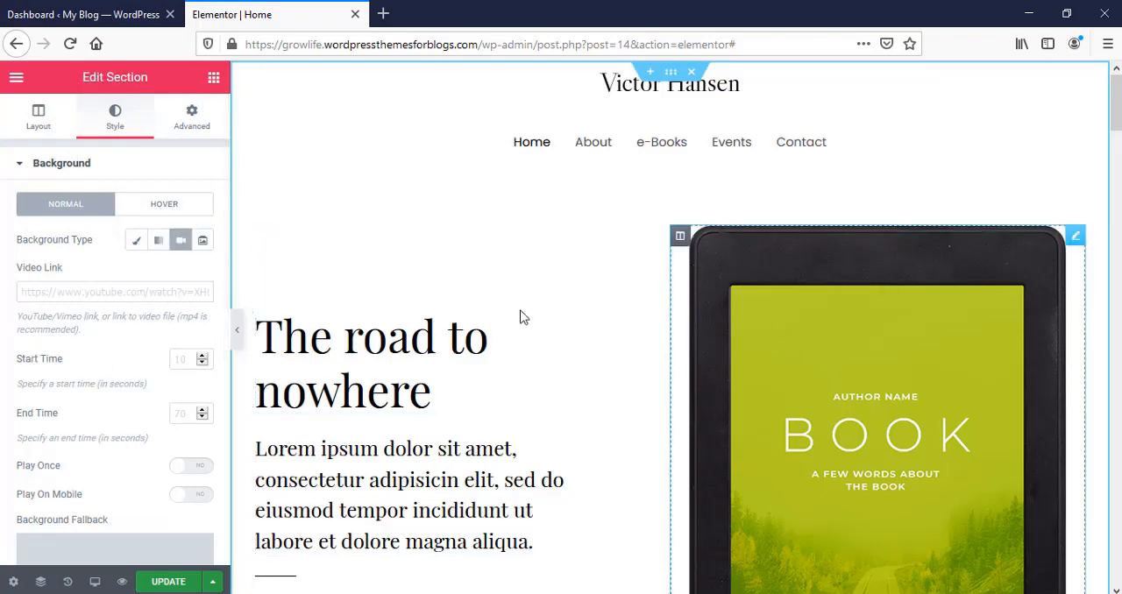
left_click(202, 240)
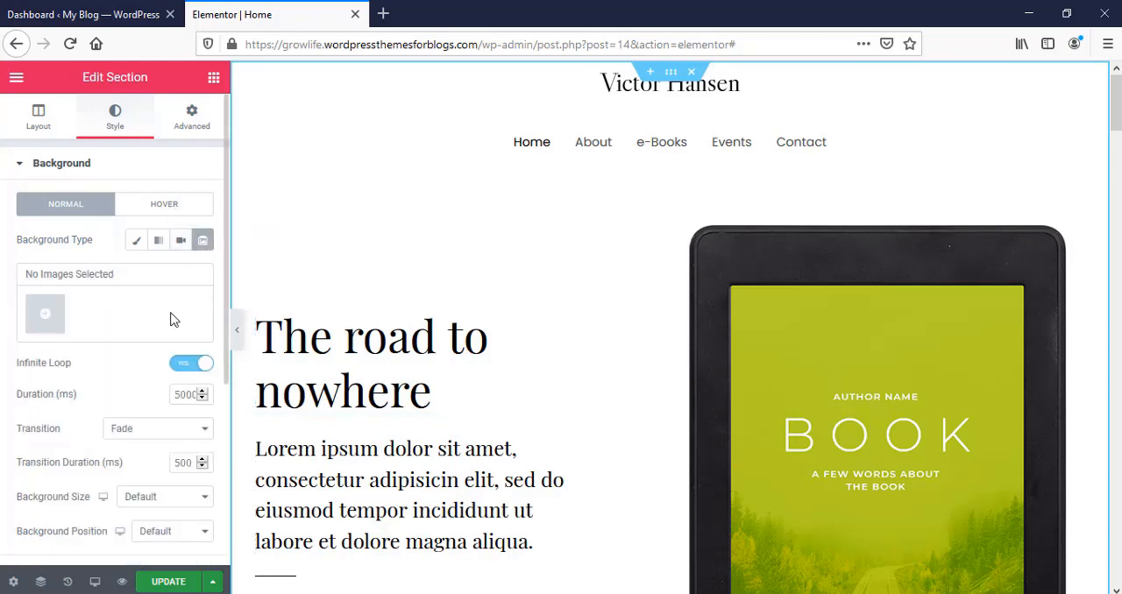
left_click(137, 247)
Step: Remove the section's background image and clear its background color
mouse_move(130, 369)
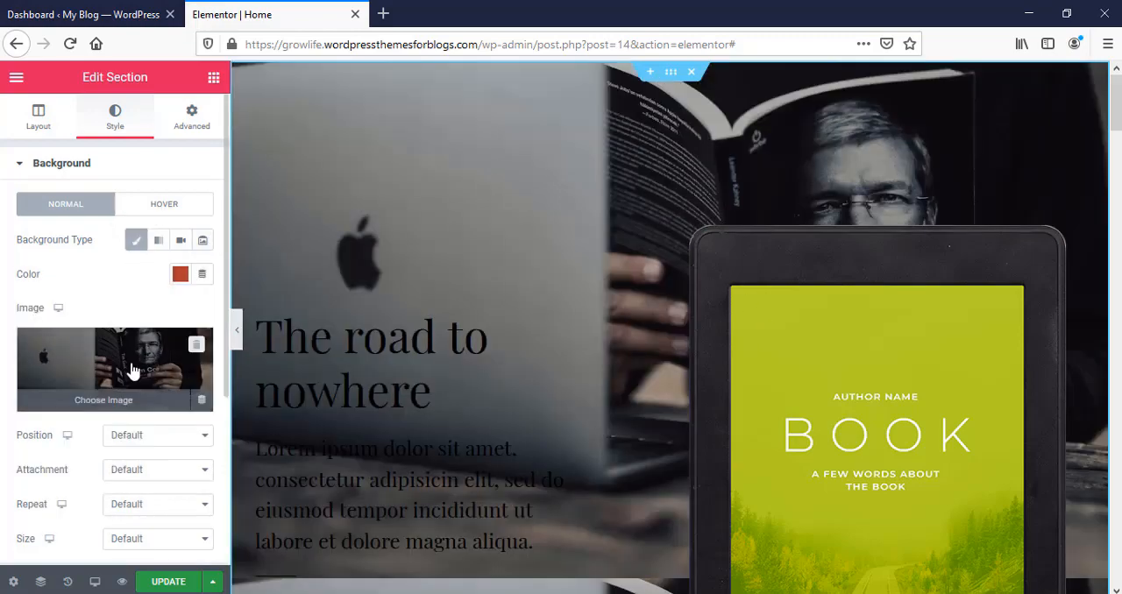
left_click(198, 349)
left_click(180, 274)
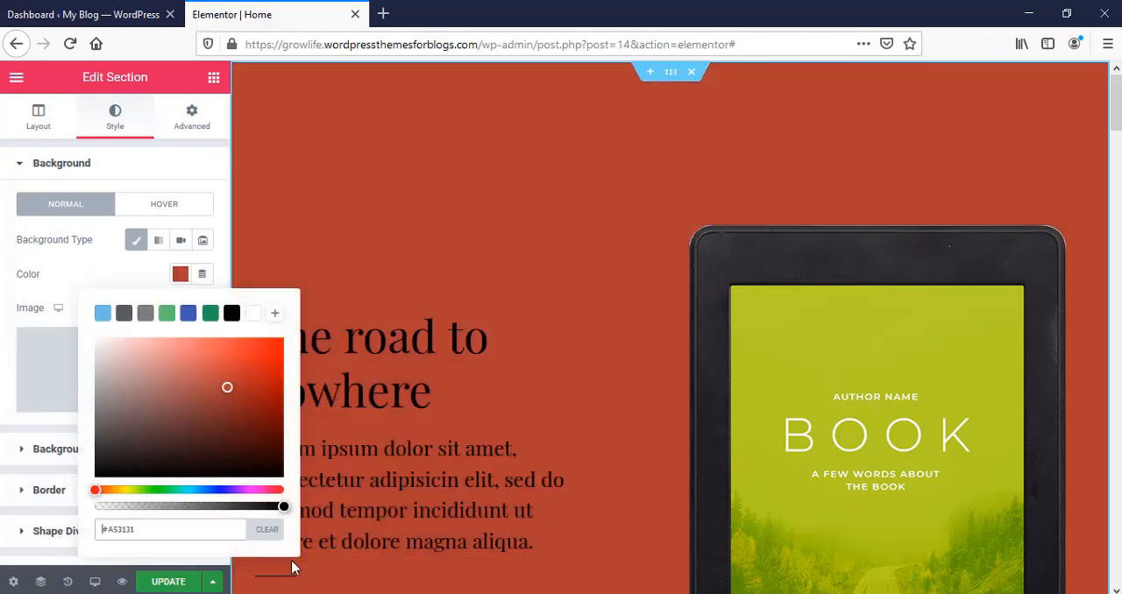
left_click(268, 532)
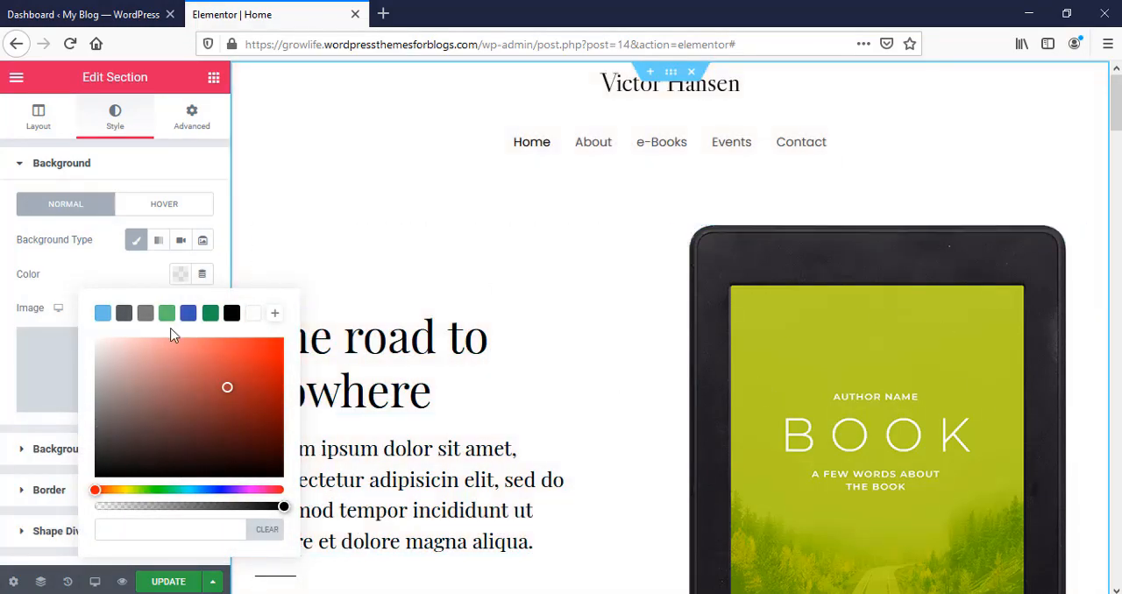
Step: Try the preset green shades as the section's background color
left_click(207, 316)
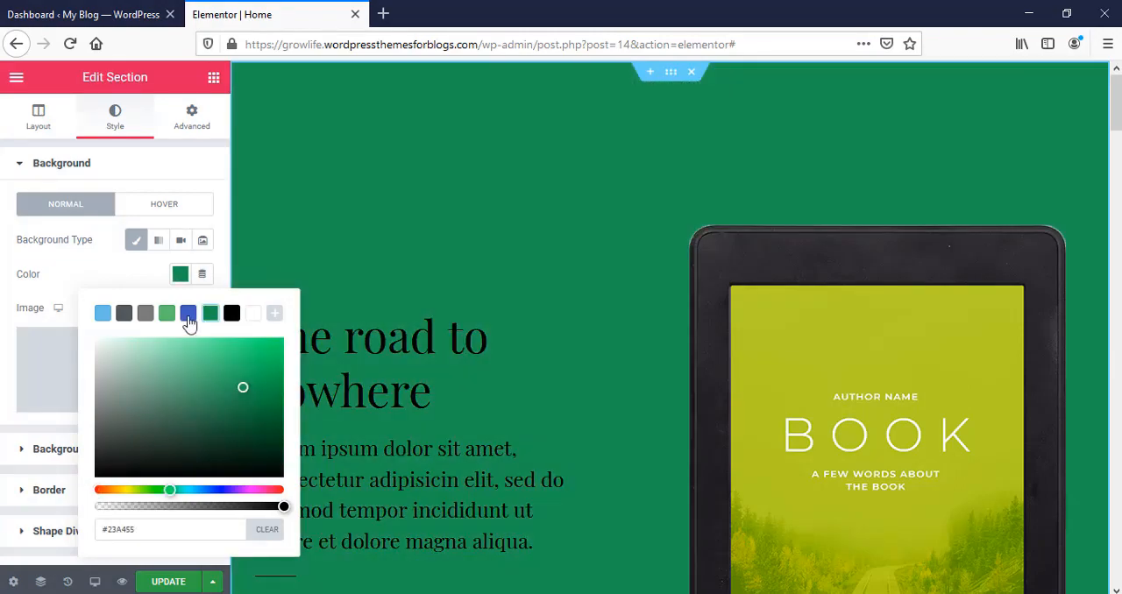
left_click(166, 313)
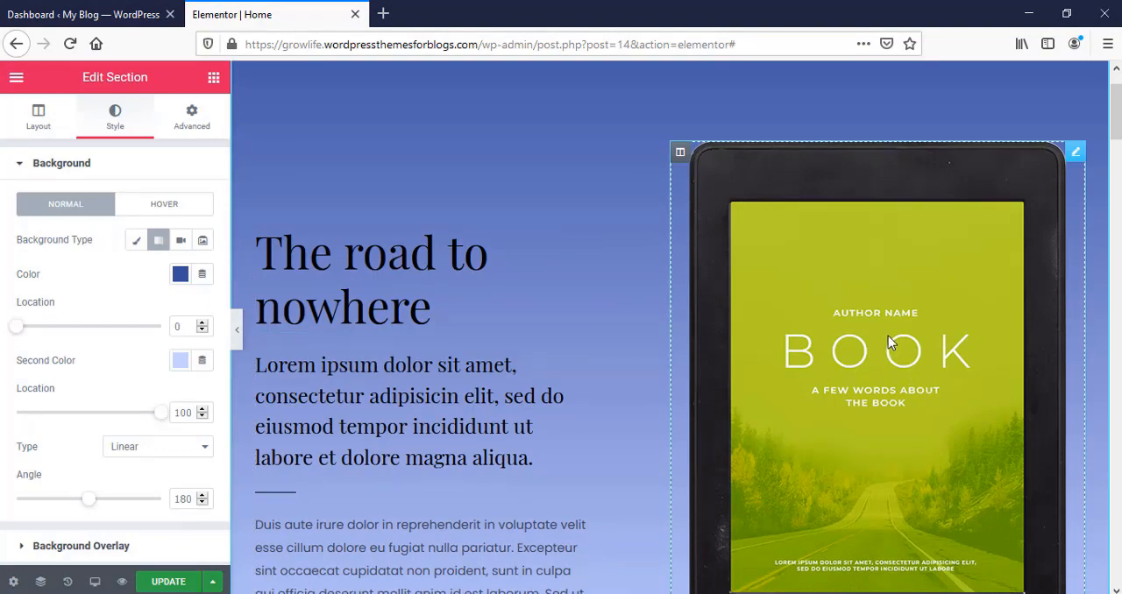
Step: Upload book_PNG51088.png as the replacement for the e-reader image in the top section
left_click(890, 342)
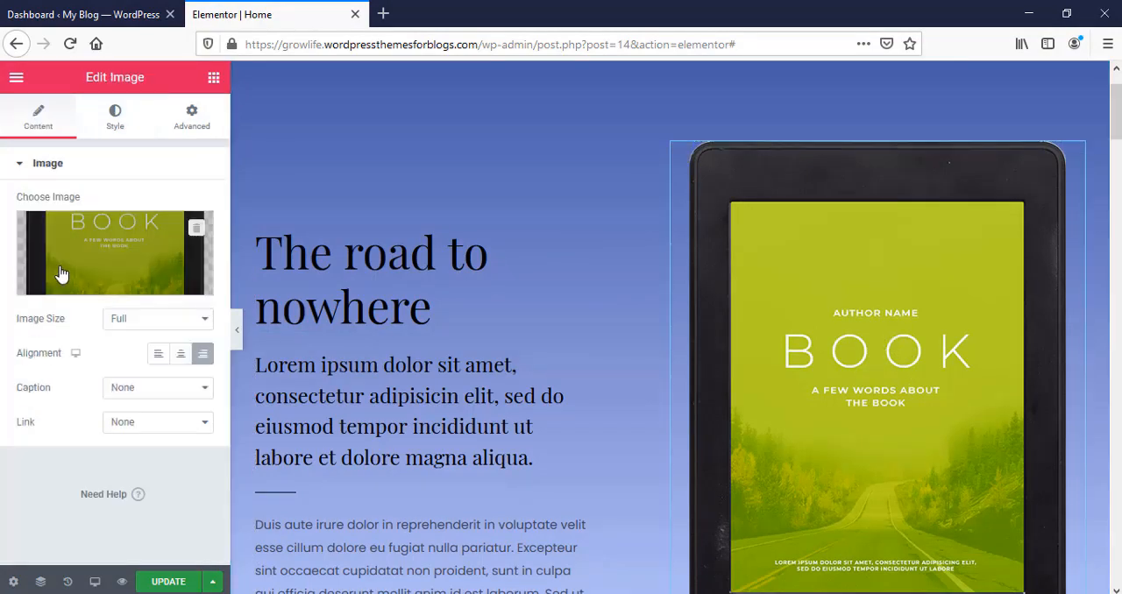
left_click(127, 260)
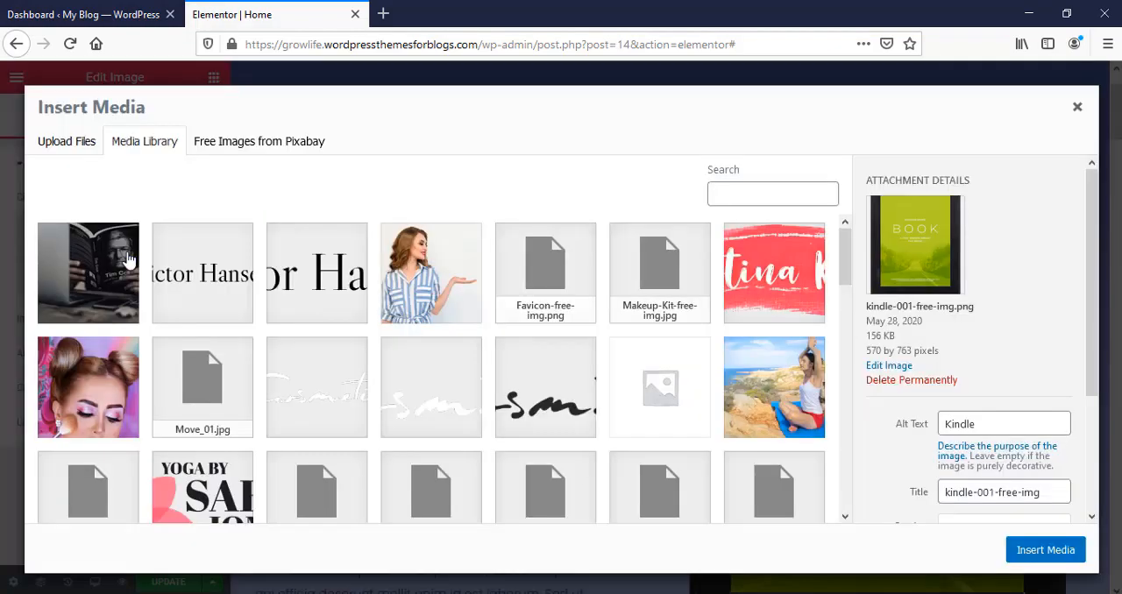
left_click(63, 144)
left_click(565, 351)
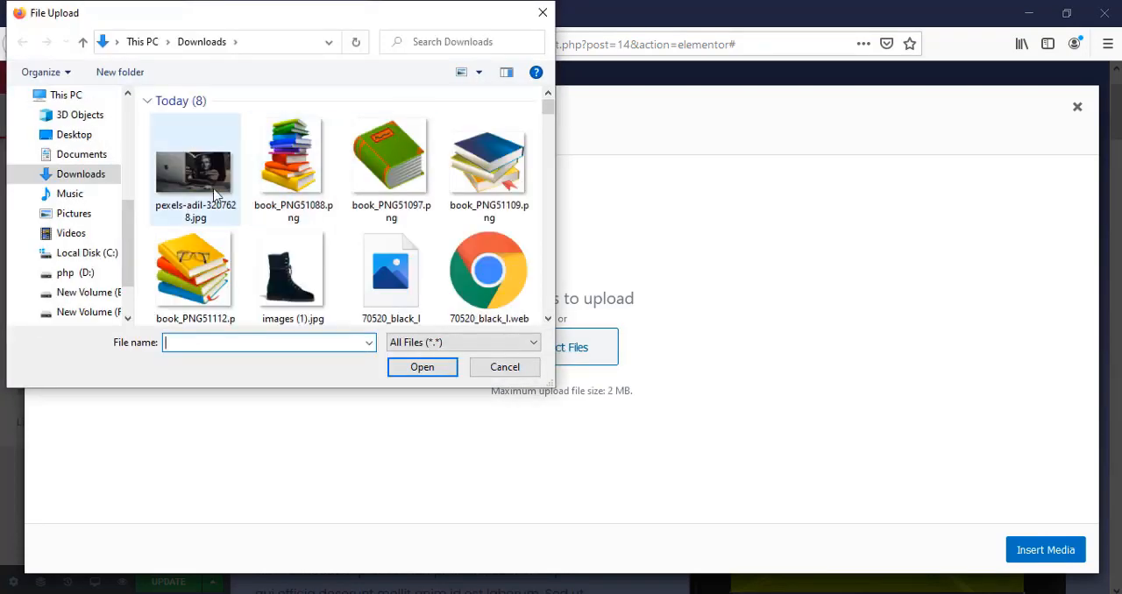
left_click(314, 181)
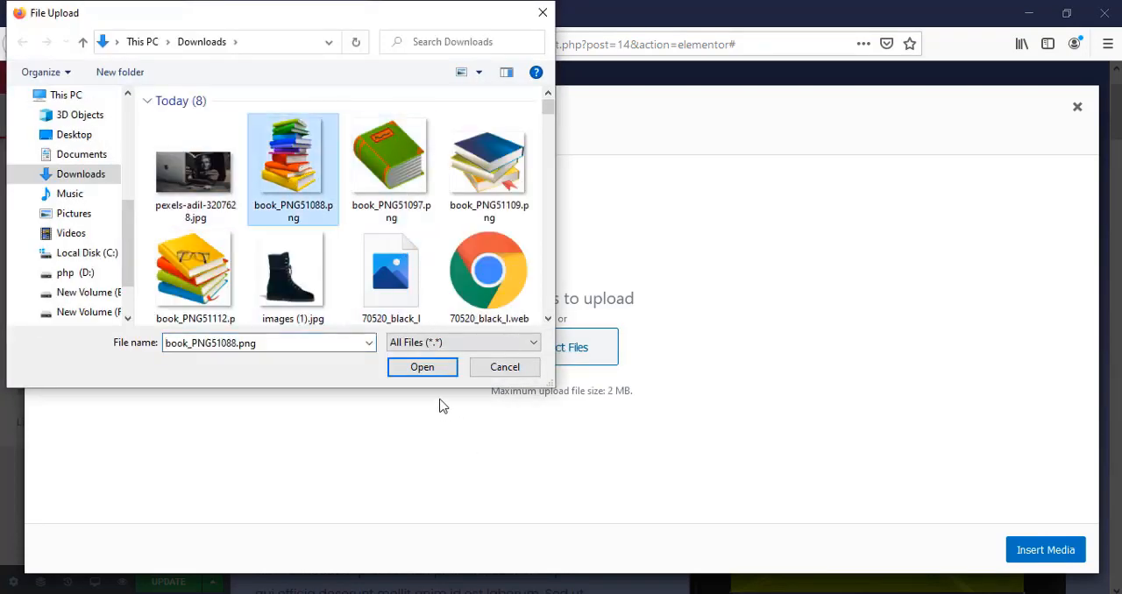
left_click(423, 367)
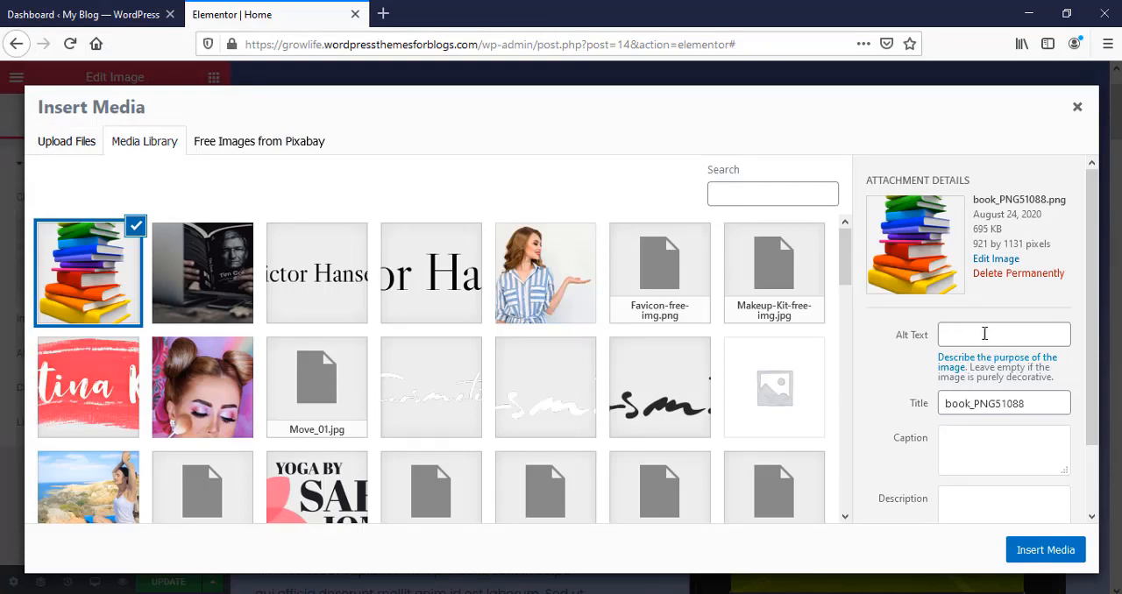
Step: Give the uploaded book image the alt text "text book" and insert it into the section
left_click(973, 334)
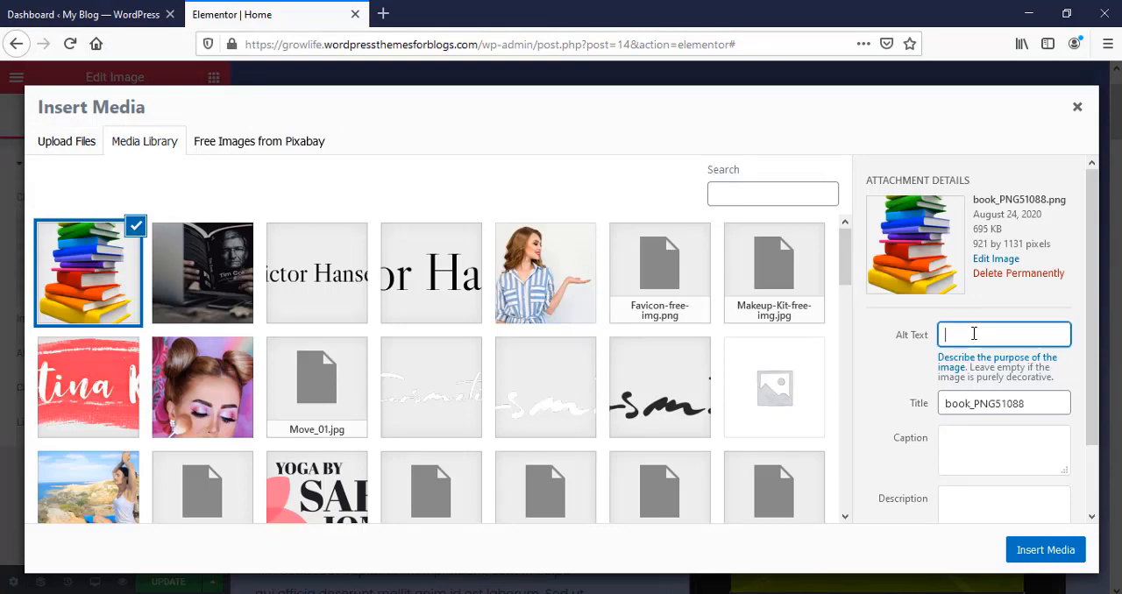
type("text book")
left_click(1046, 550)
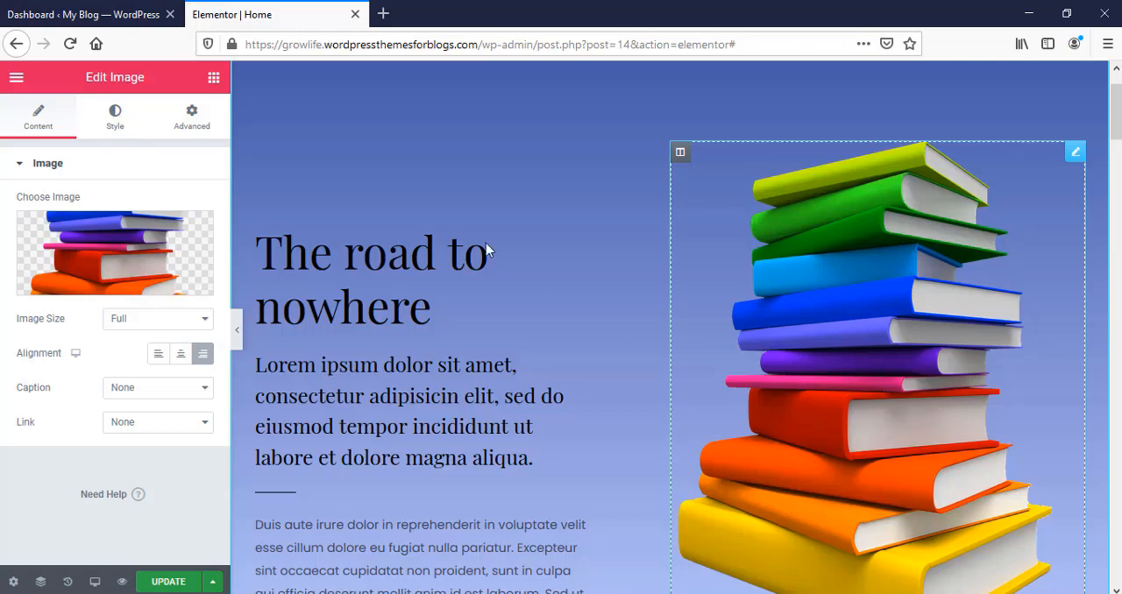
scroll(429, 338, "down", 2)
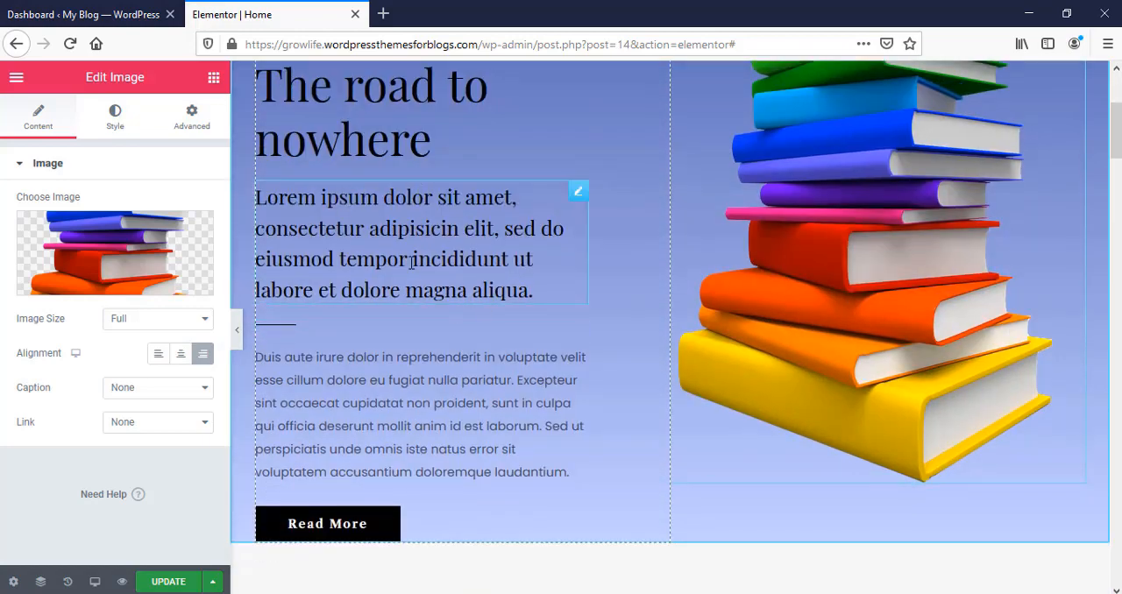
scroll(543, 338, "down", 1)
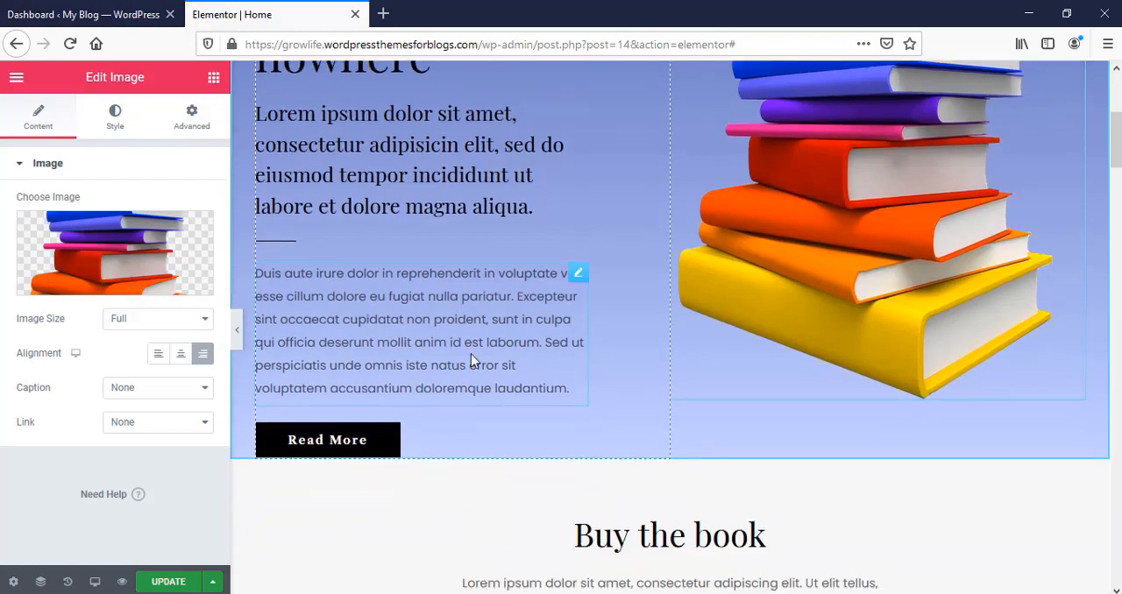
scroll(523, 387, "up", 2)
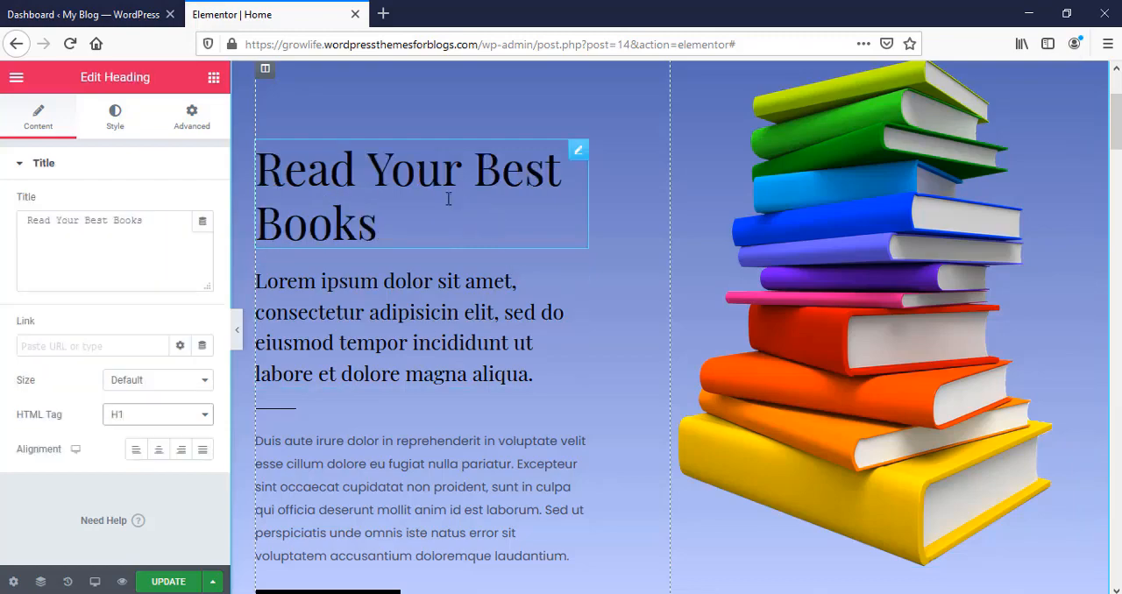
Step: Set the HTML tag of the "Read Your Best Books" heading to H2
left_click(187, 419)
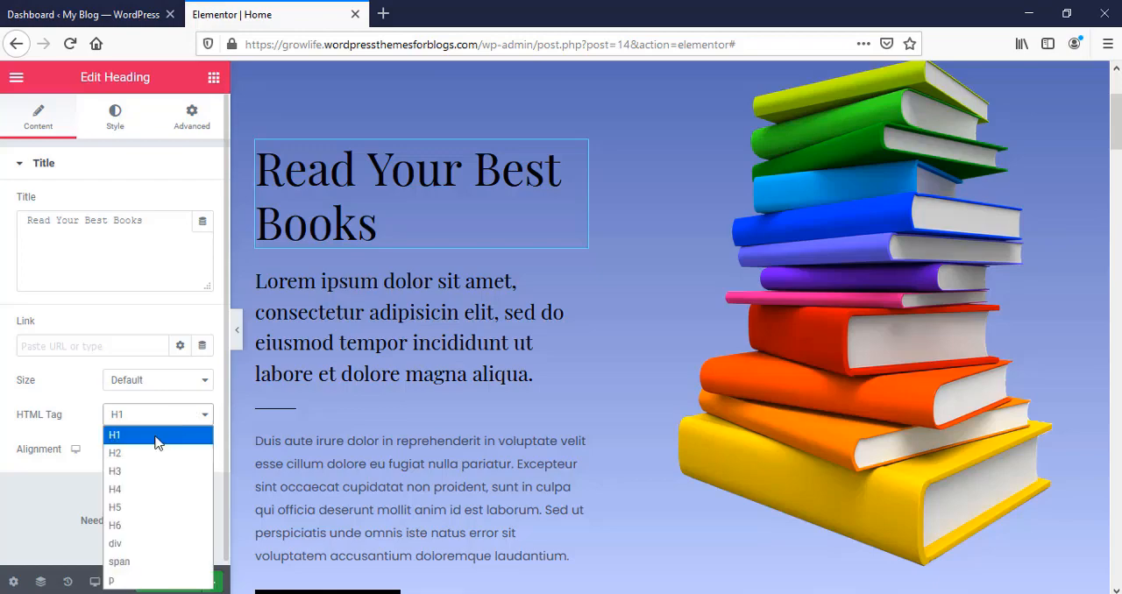
left_click(138, 454)
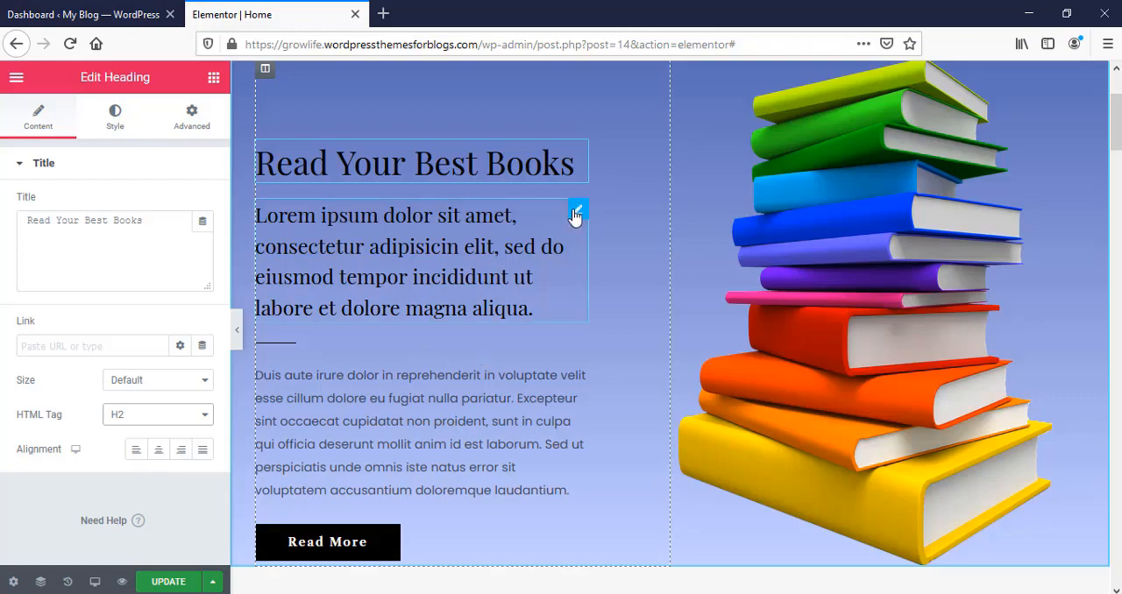
Step: Delete the "Lorem ipsum" subheading below the main heading in the top section
left_click(578, 212)
left_click(180, 255)
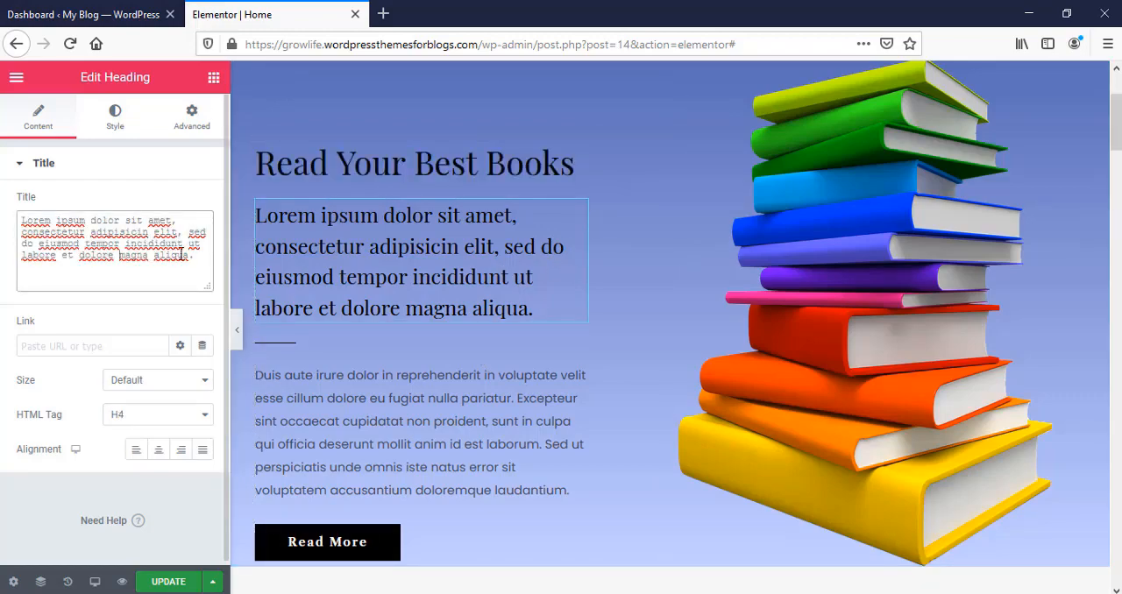
left_click_drag(195, 260, 34, 217)
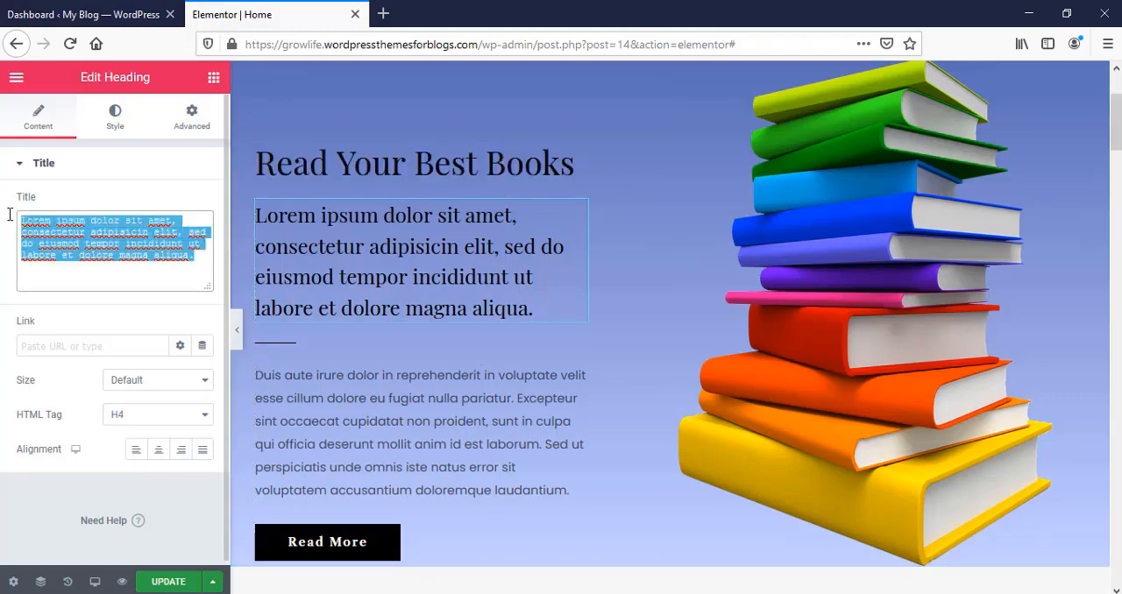
left_click(201, 265)
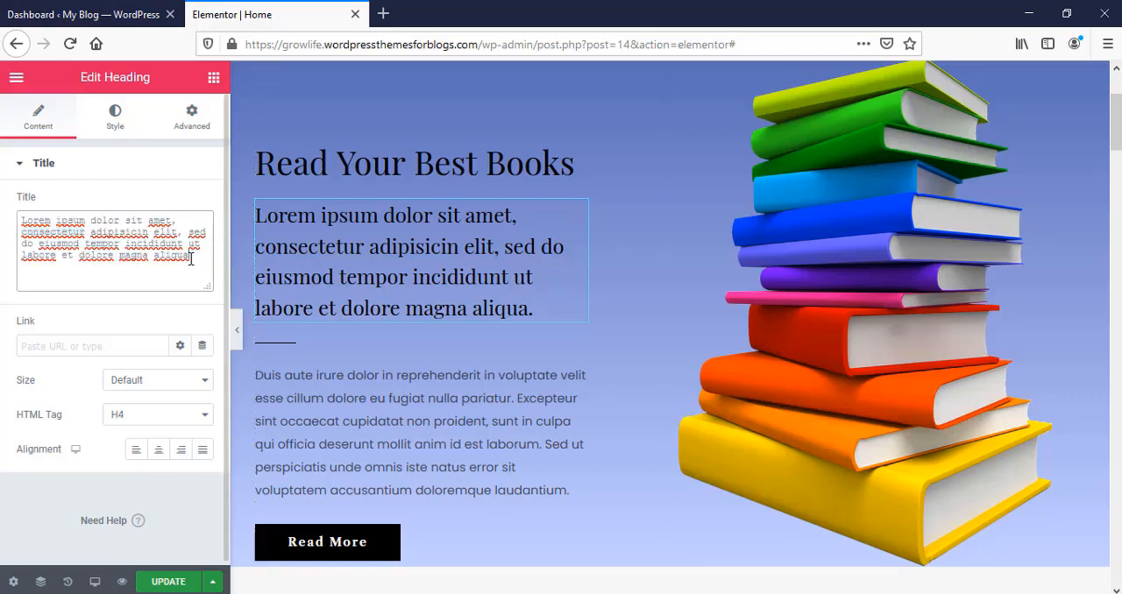
scroll(470, 335, "down", 2)
scroll(474, 395, "up", 2)
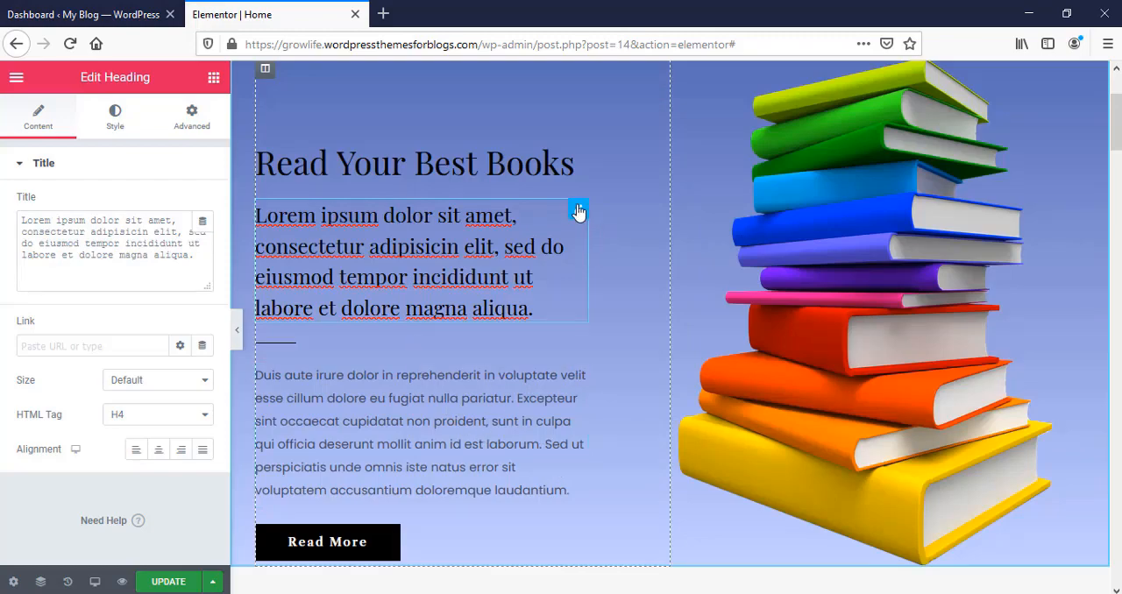
right_click(579, 212)
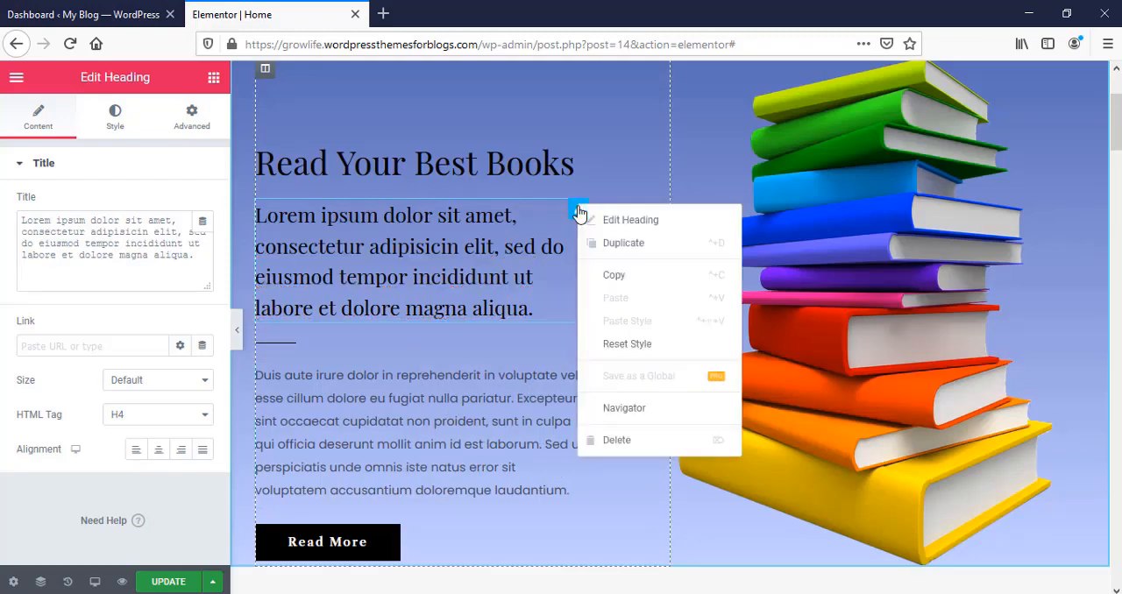
left_click(609, 438)
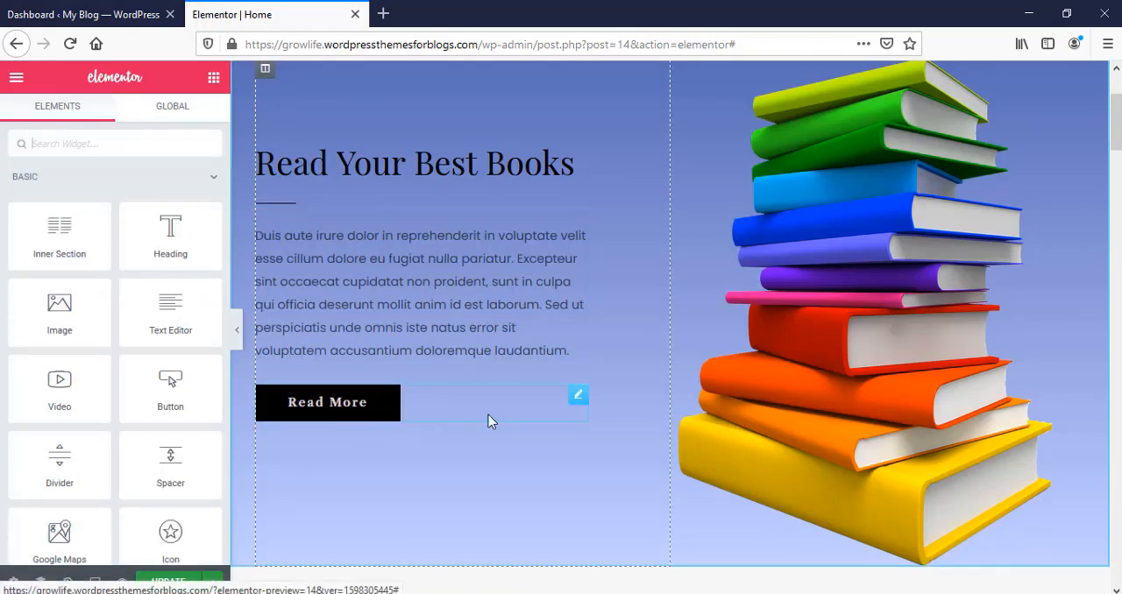
Step: Try the Warning and Info types on the Read More button and settle on Success
left_click(391, 414)
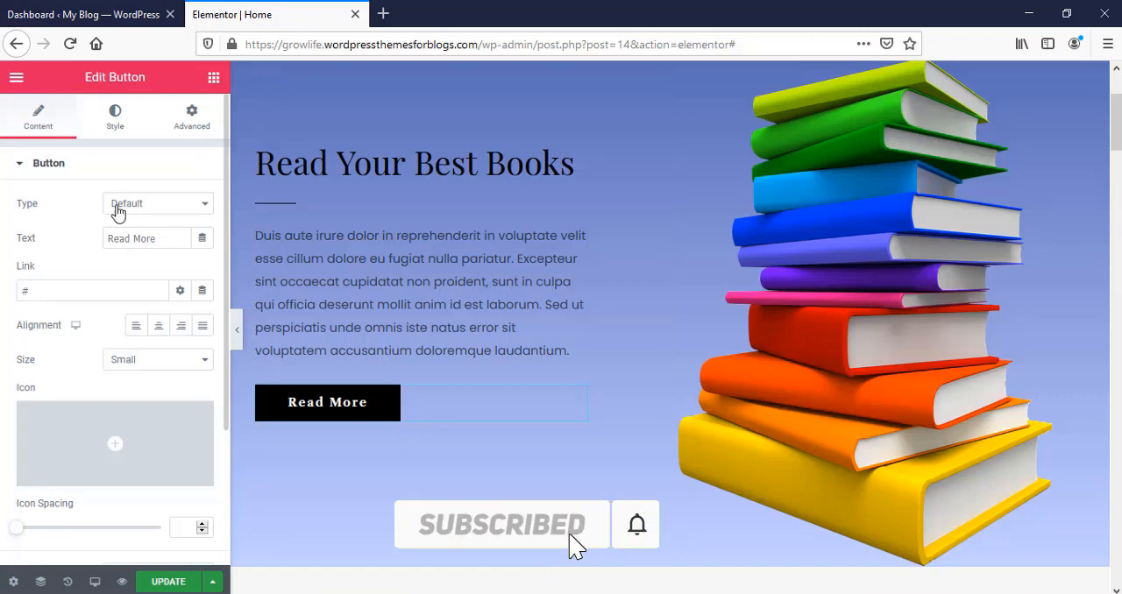
left_click(171, 207)
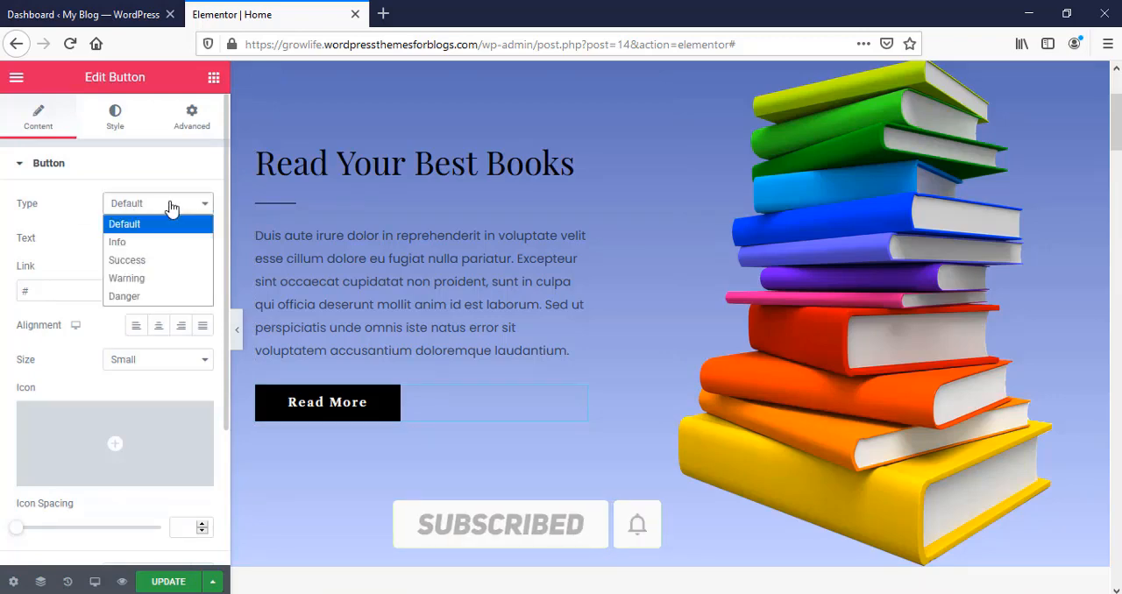
left_click(125, 261)
left_click(171, 207)
left_click(128, 278)
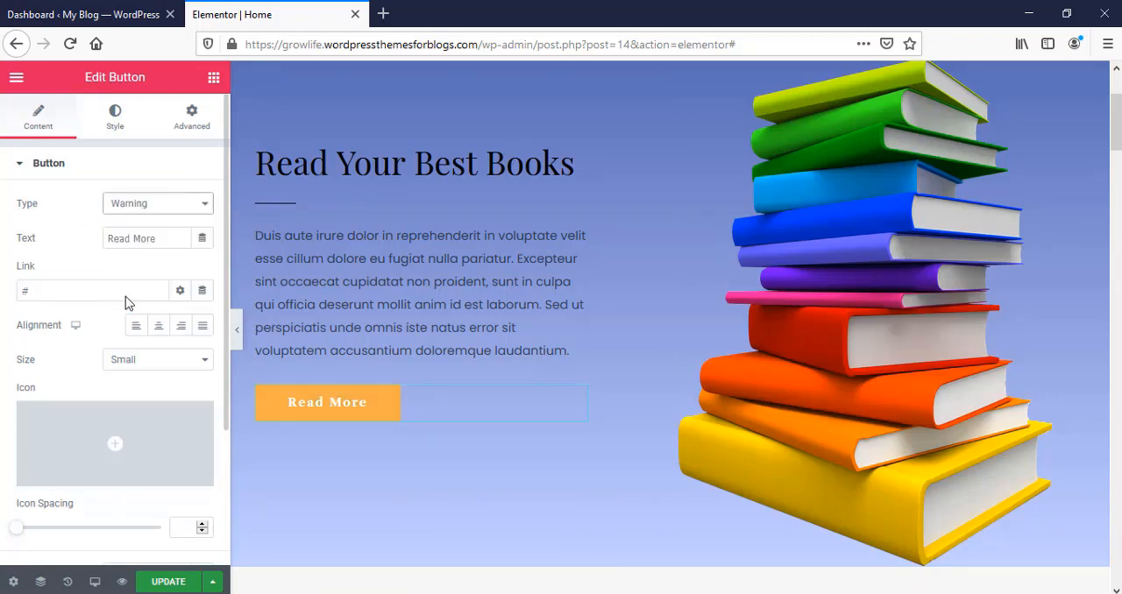
left_click(125, 296)
left_click(147, 167)
left_click(147, 167)
left_click(153, 205)
left_click(144, 243)
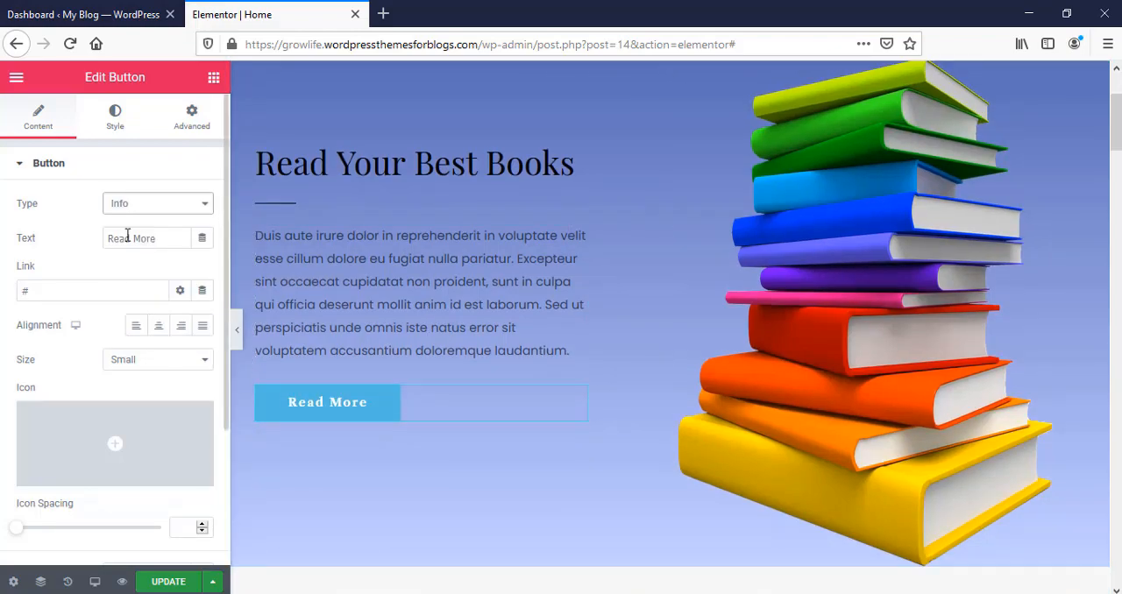
left_click(141, 203)
left_click(137, 263)
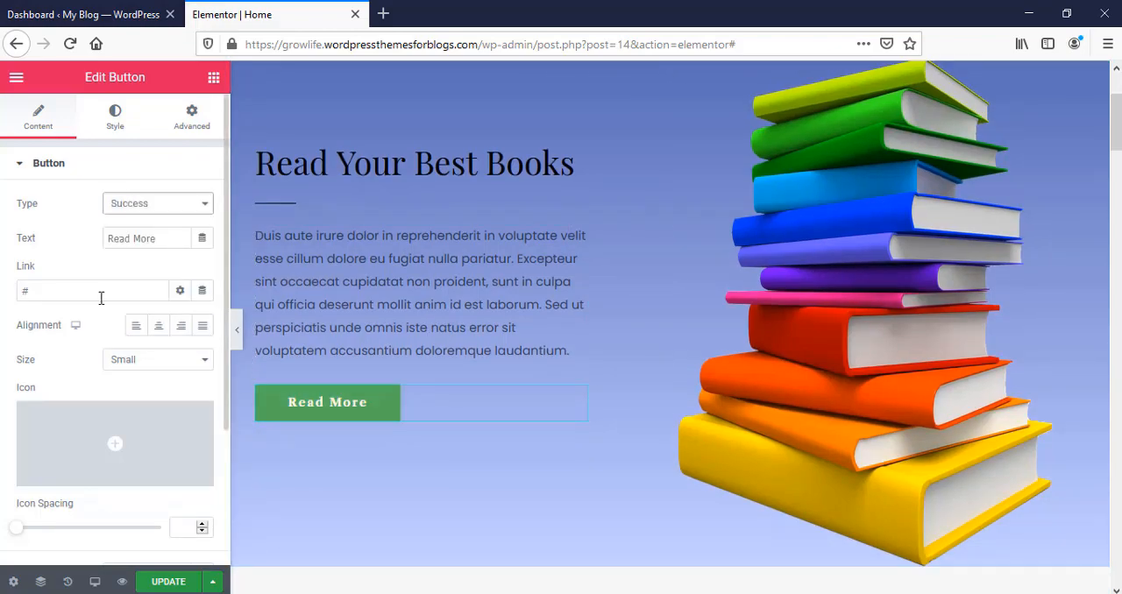
Step: Examine the Read More button's link field and its style options, from typography to padding
left_click(56, 293)
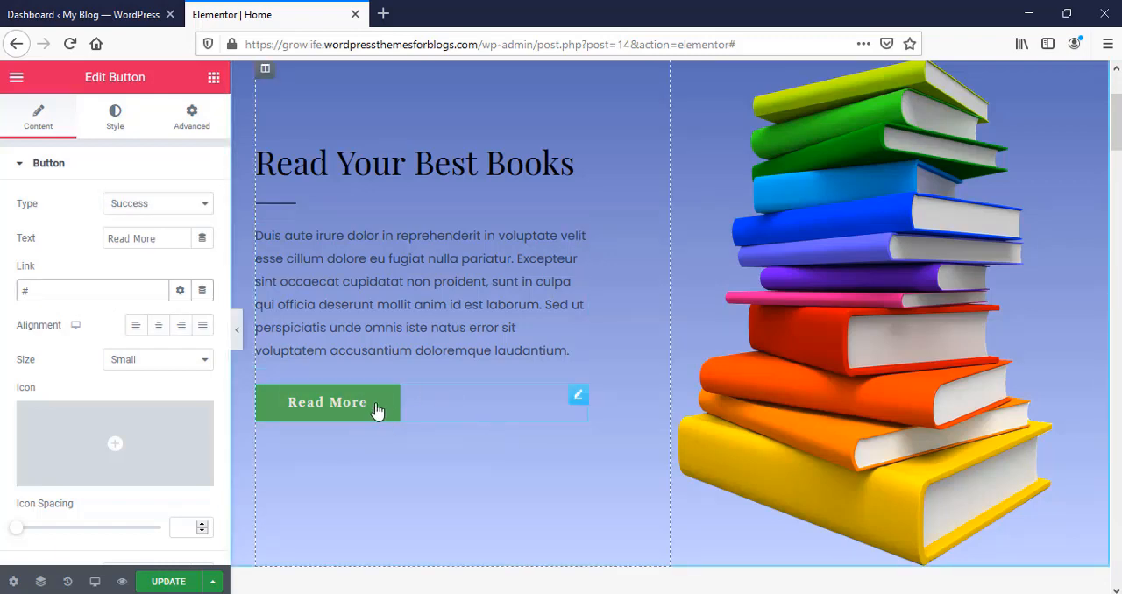
left_click(114, 123)
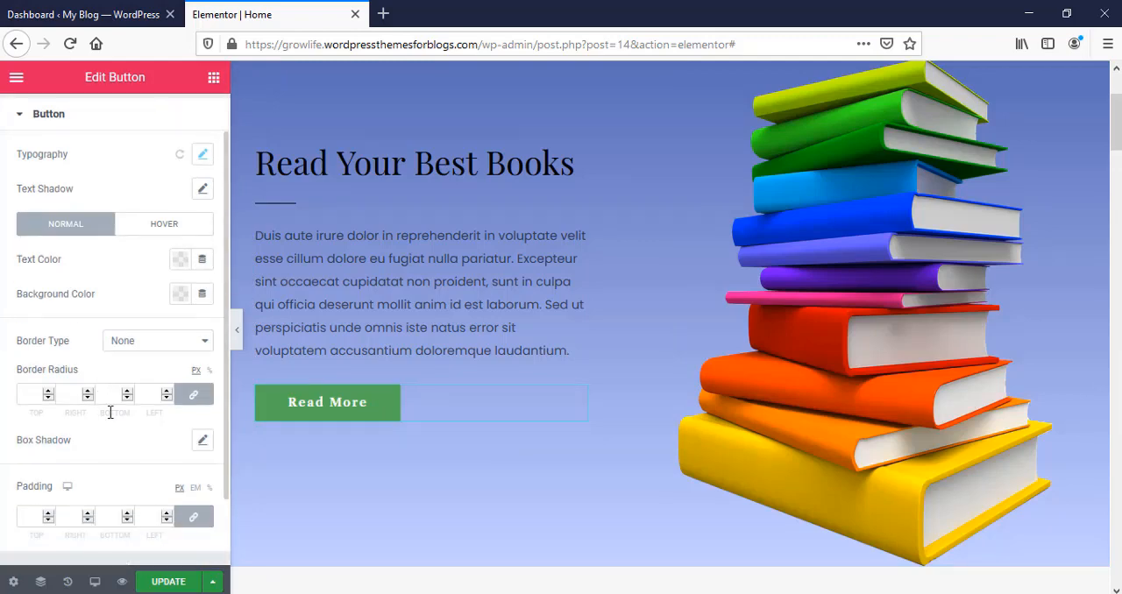
scroll(111, 406, "down", 3)
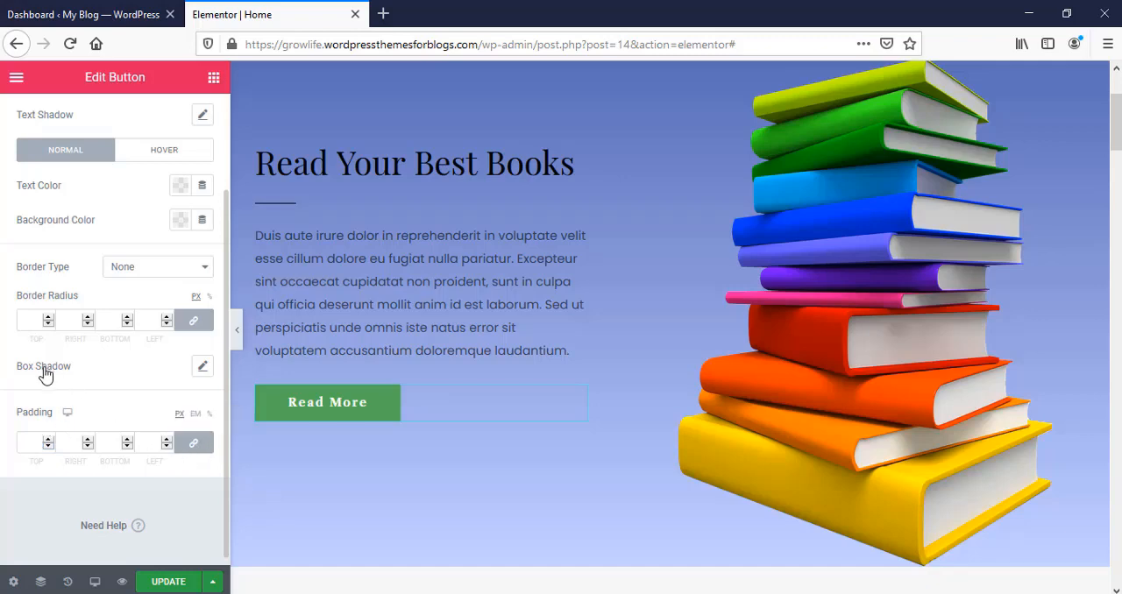
scroll(186, 378, "up", 2)
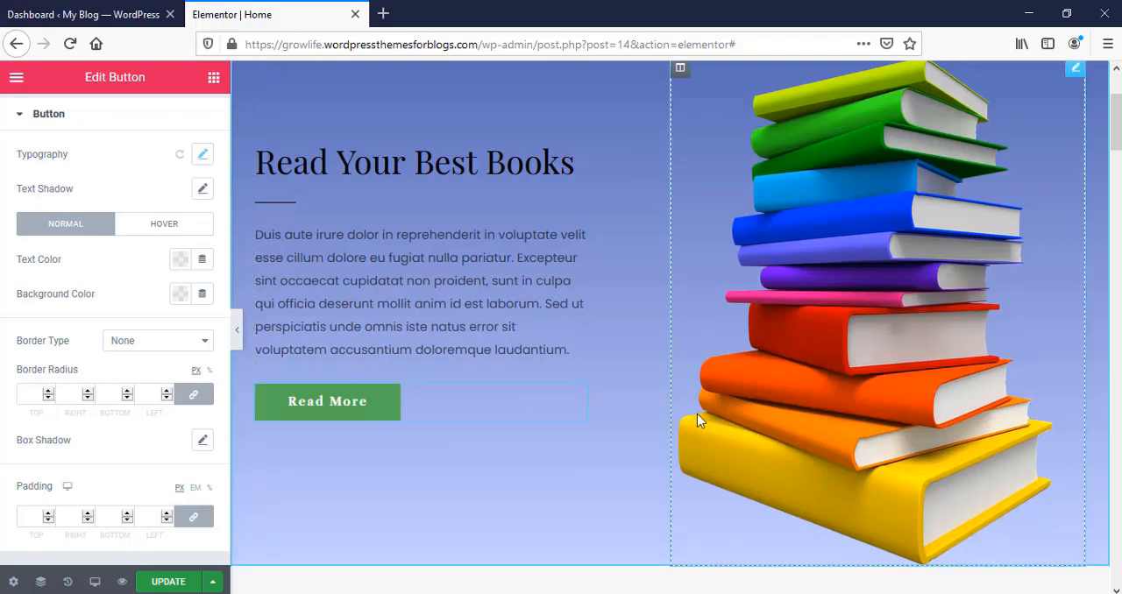
Step: Open the "Buy the book" heading's title for editing and check the available actions for the paragraph below it
scroll(697, 413, "down", 5)
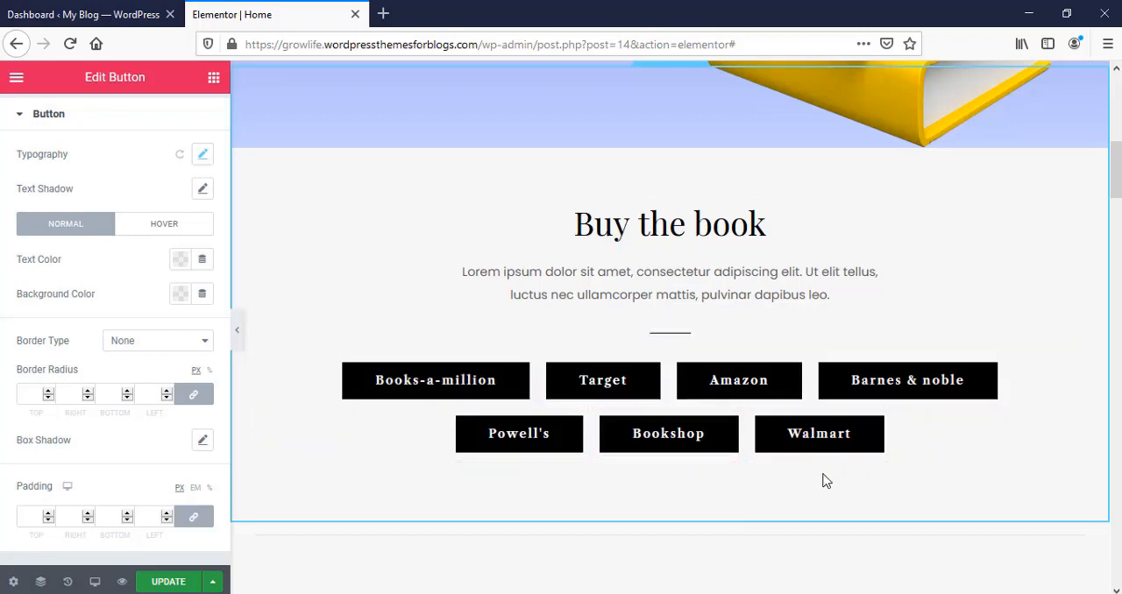
left_click(884, 223)
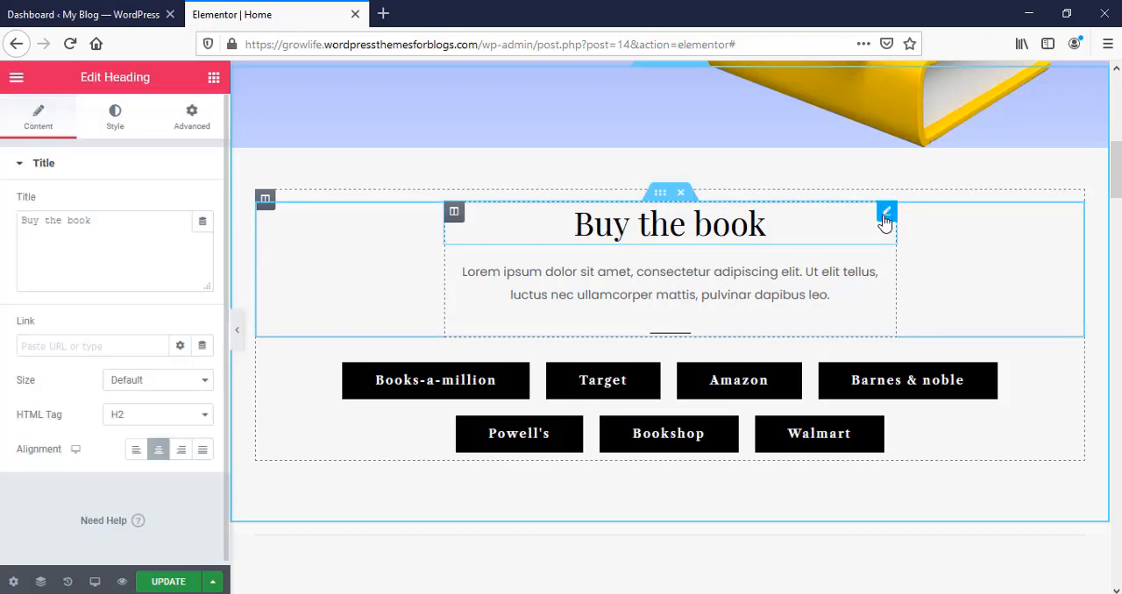
left_click(99, 225)
key("ctrl+a")
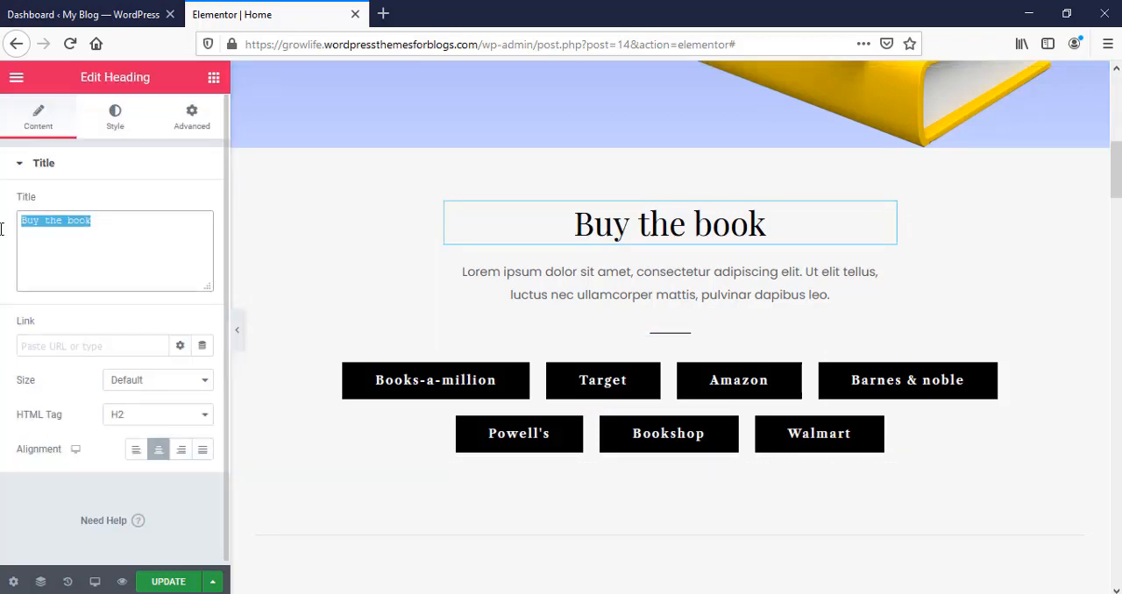
left_click(140, 223)
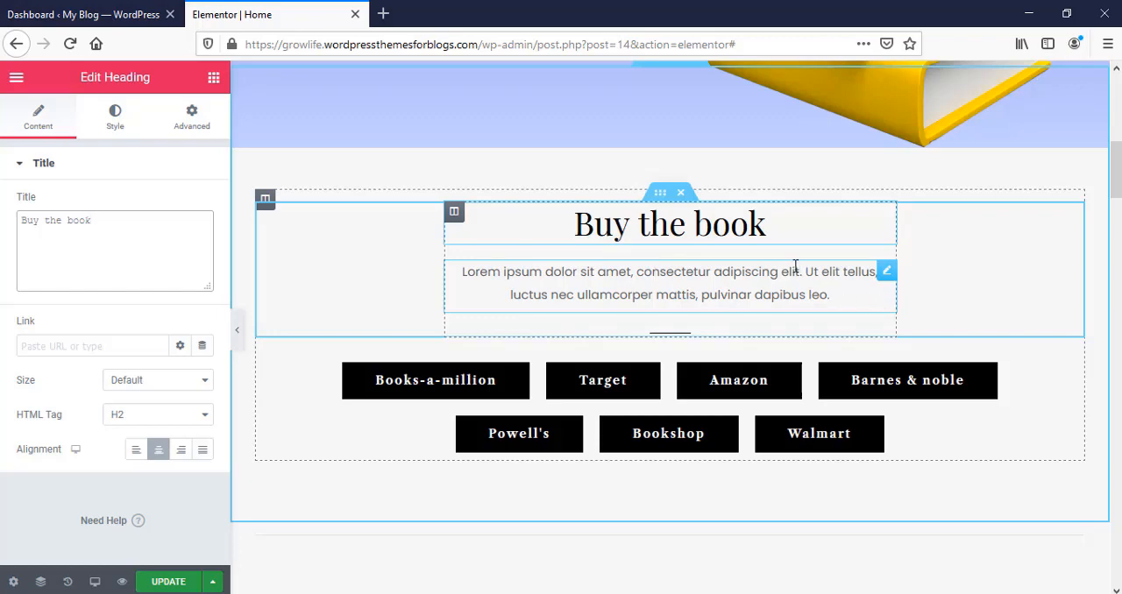
right_click(888, 275)
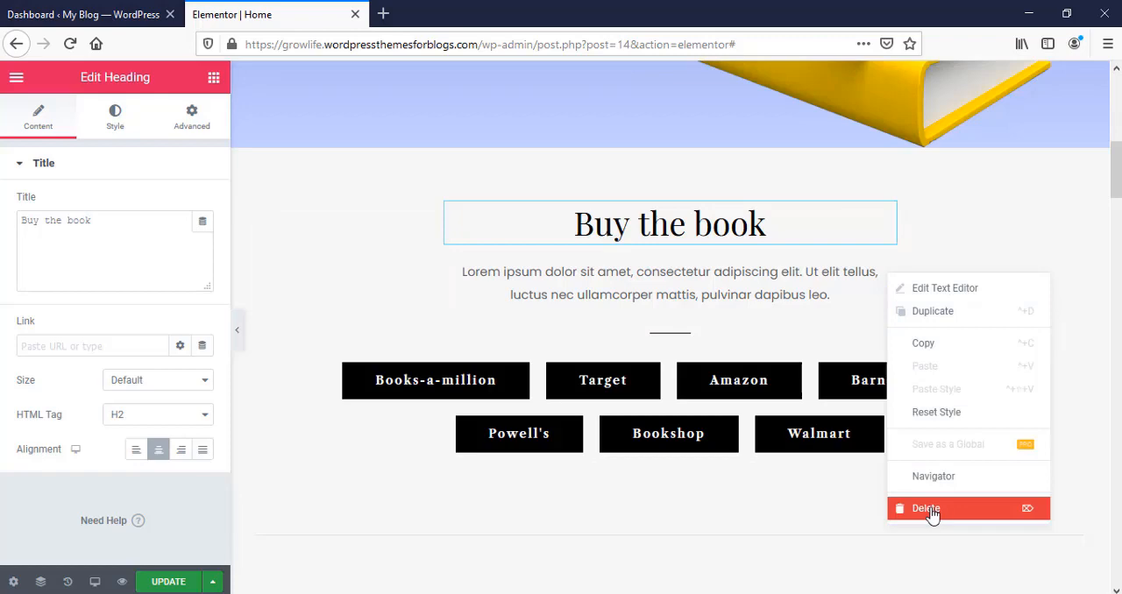
left_click(756, 320)
Step: Open the Books-a-million button for editing and examine its link field
scroll(453, 263, "down", 1)
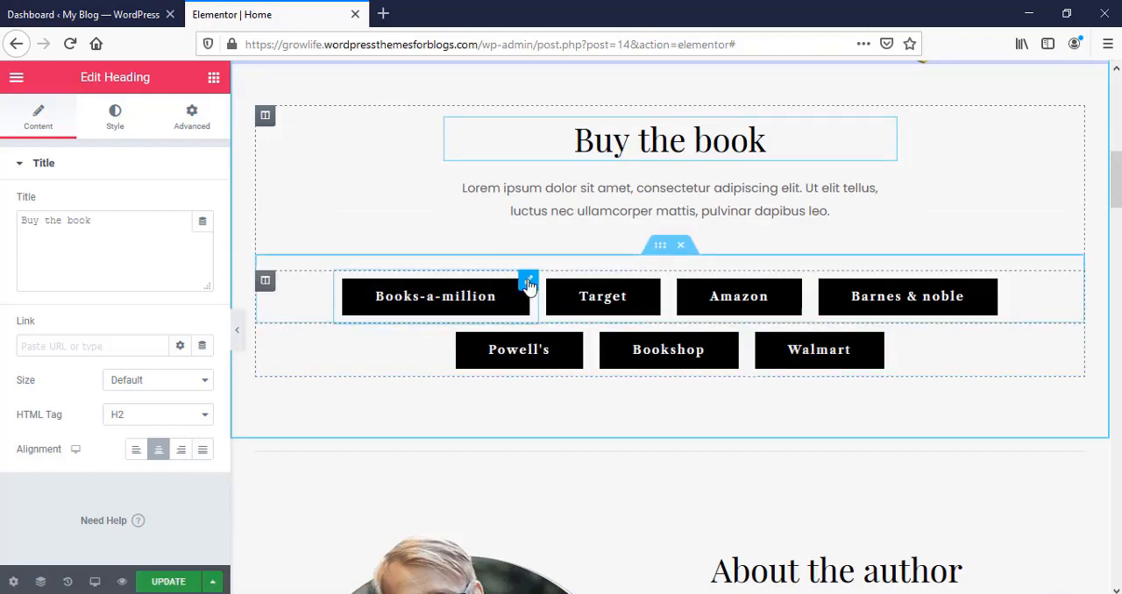
left_click(529, 284)
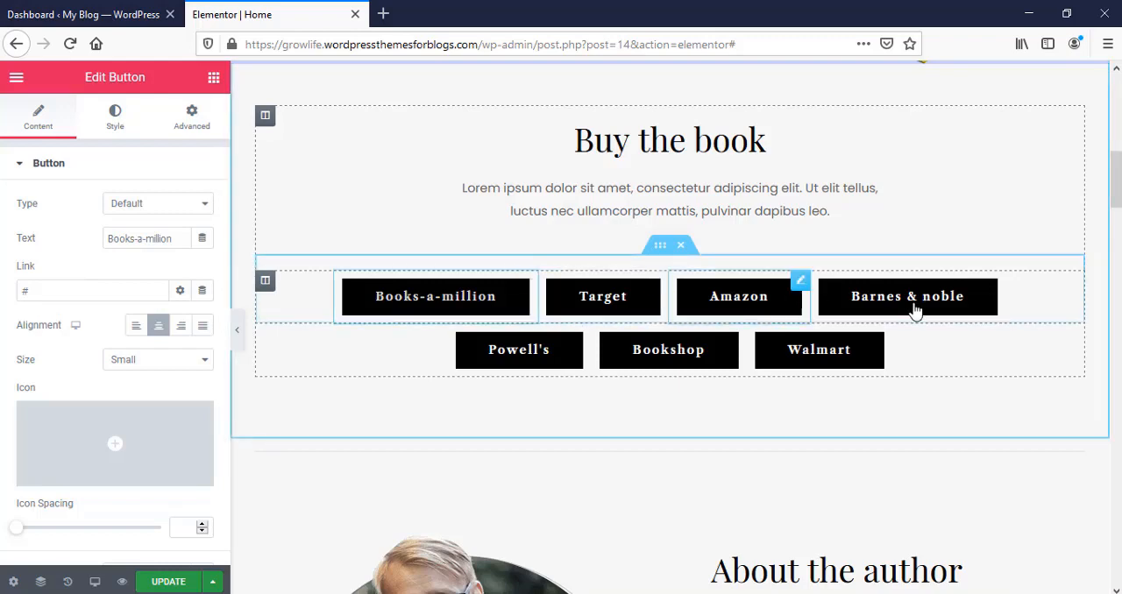
left_click(70, 293)
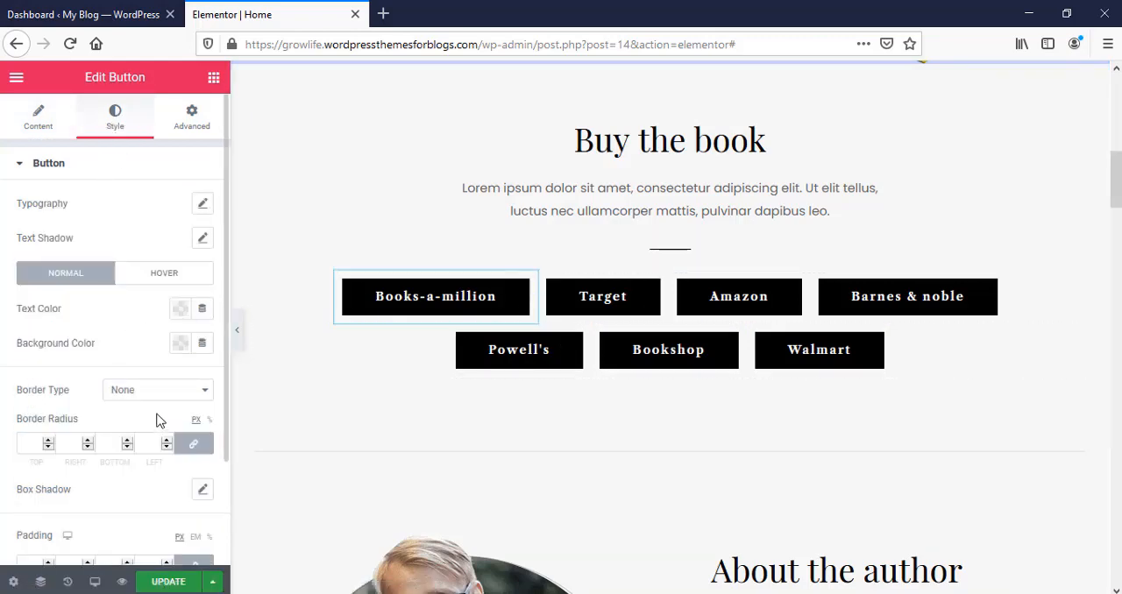
Step: Try the dark shade #301919 as the Books-a-million button's text color and clear it
left_click(179, 314)
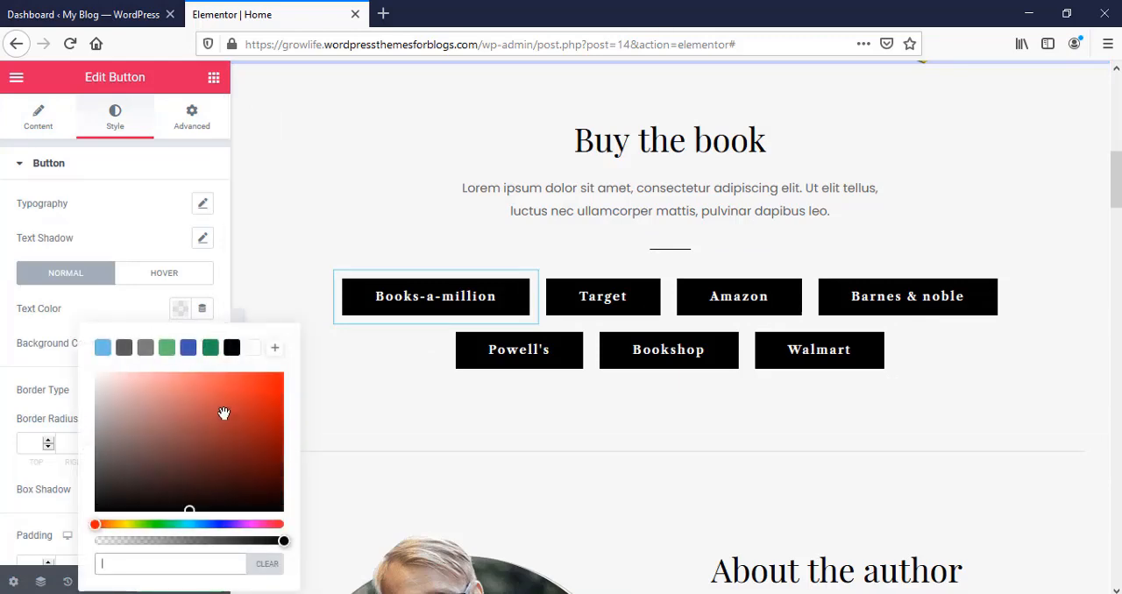
left_click(237, 439)
left_click_drag(190, 391, 187, 481)
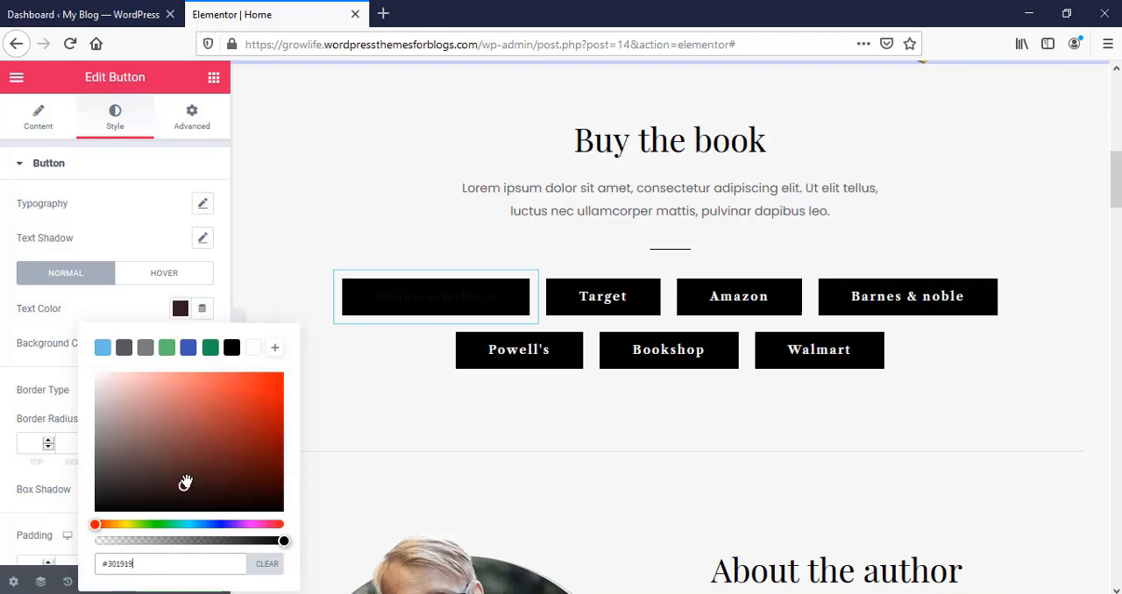
left_click(267, 566)
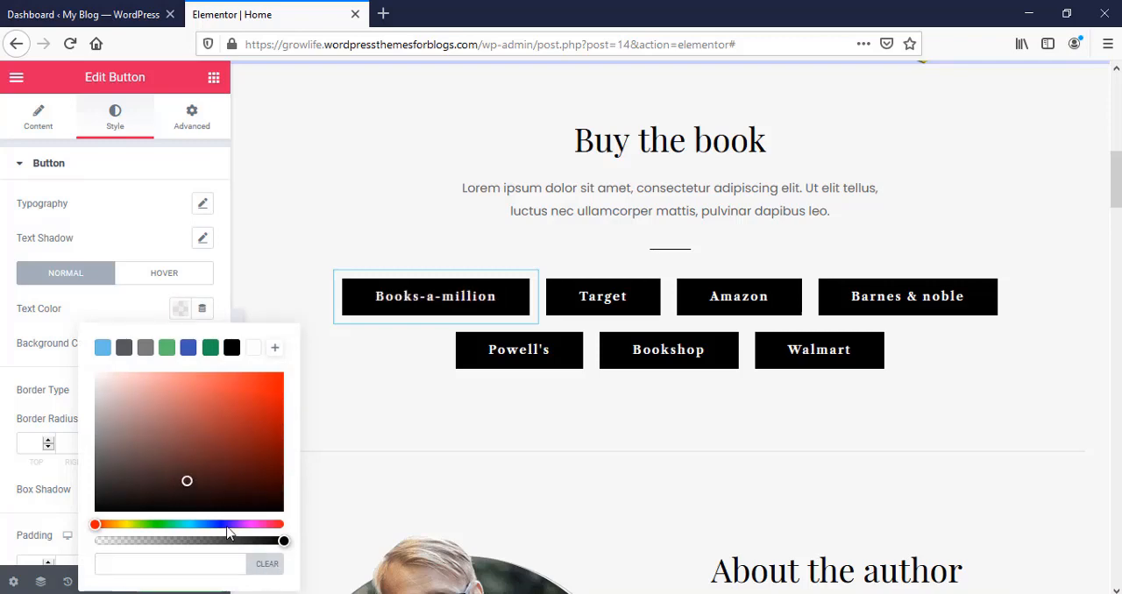
left_click(325, 372)
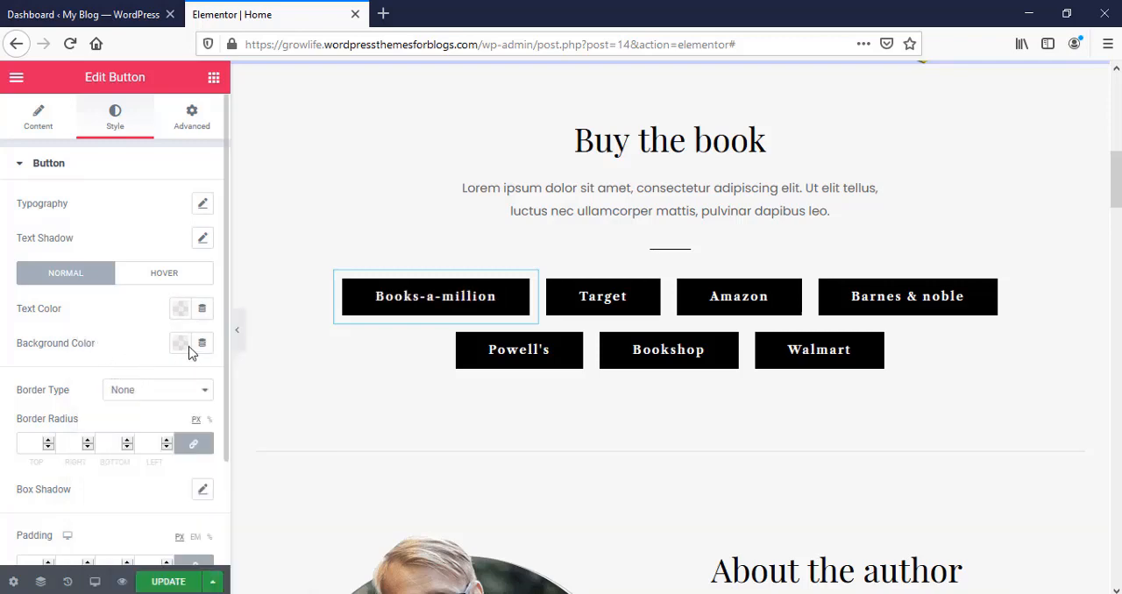
Step: Try the red shades #C71A1A and #FF1616 as the Books-a-million button's background color and clear it
left_click(179, 345)
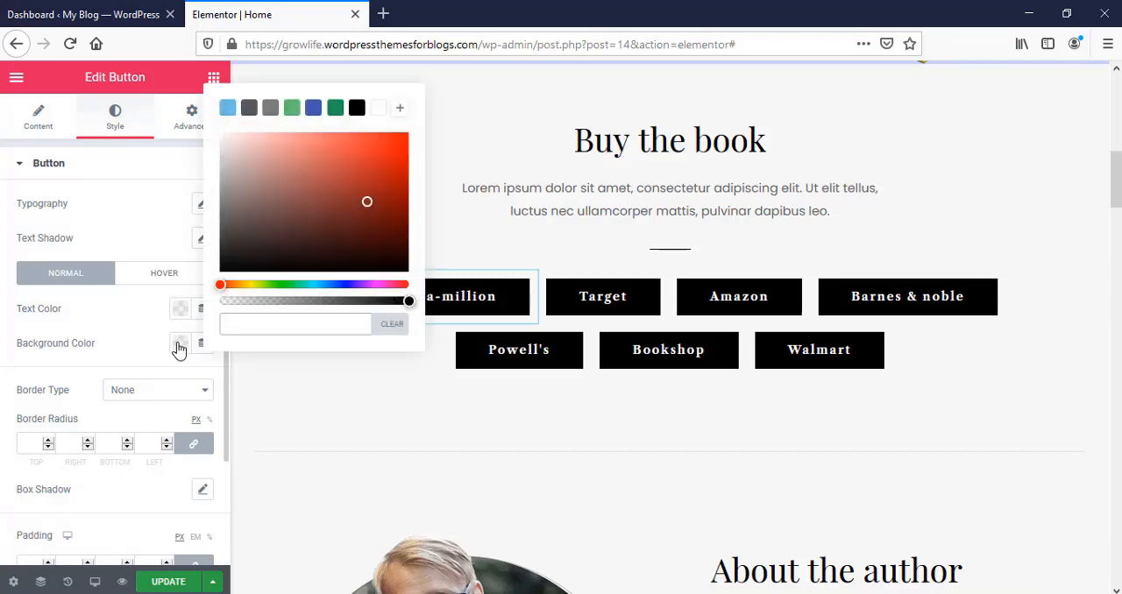
left_click(368, 203)
left_click(384, 164)
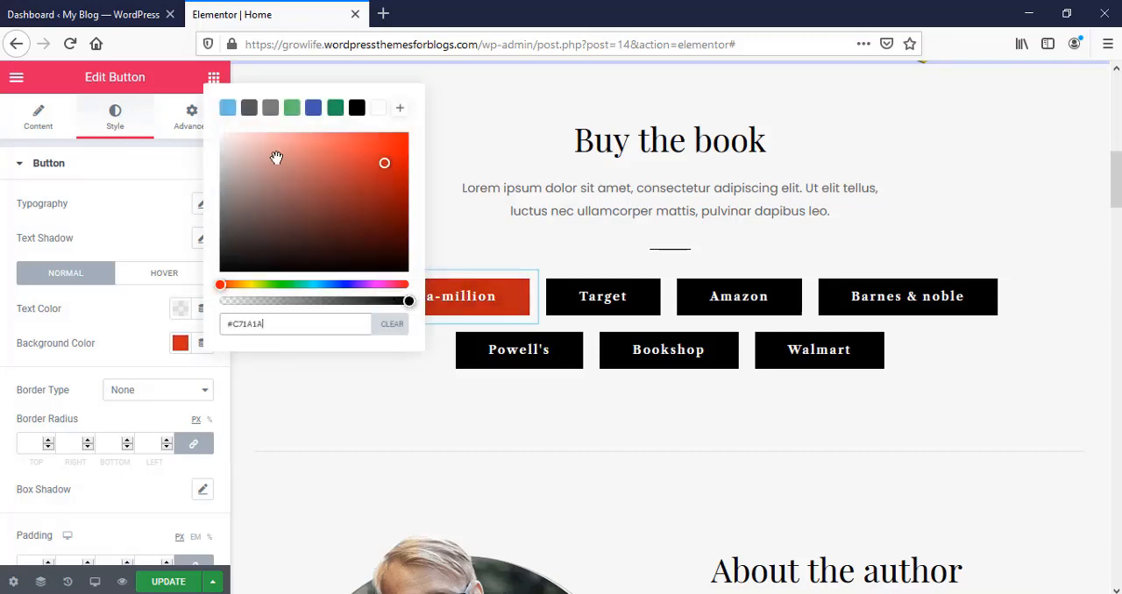
left_click_drag(277, 157, 404, 114)
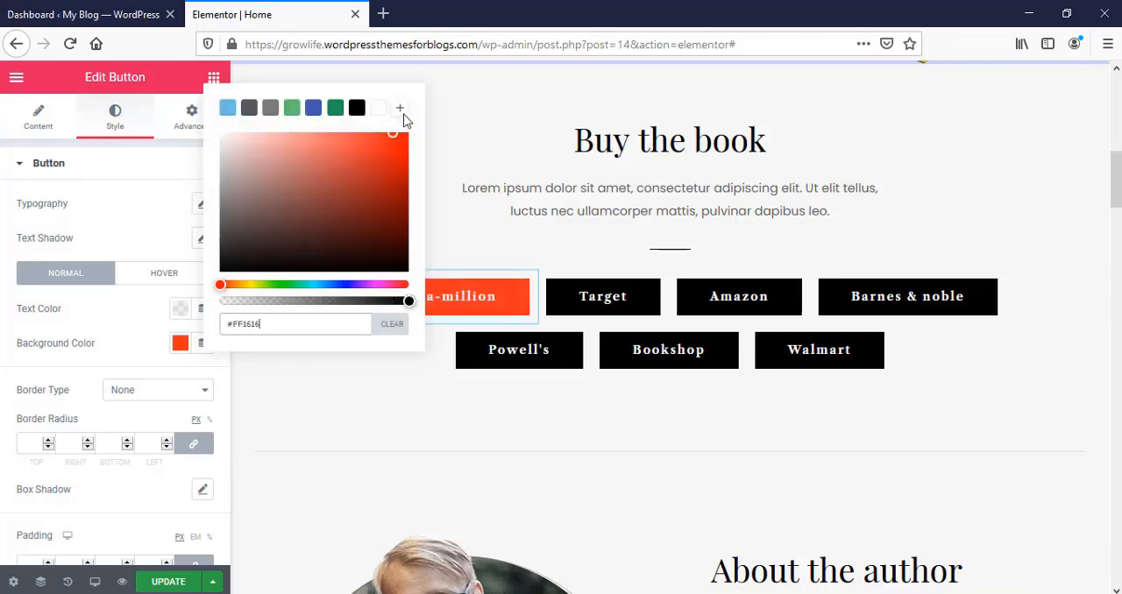
left_click(389, 324)
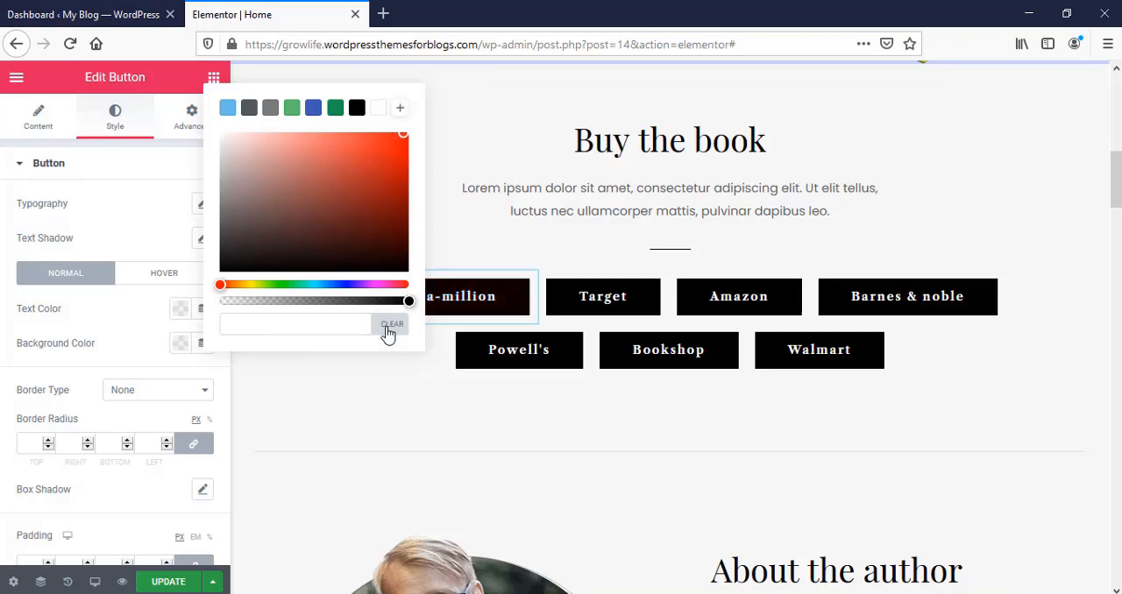
left_click(119, 326)
Step: Examine the Books-a-million button's advanced margin and padding settings
left_click(190, 123)
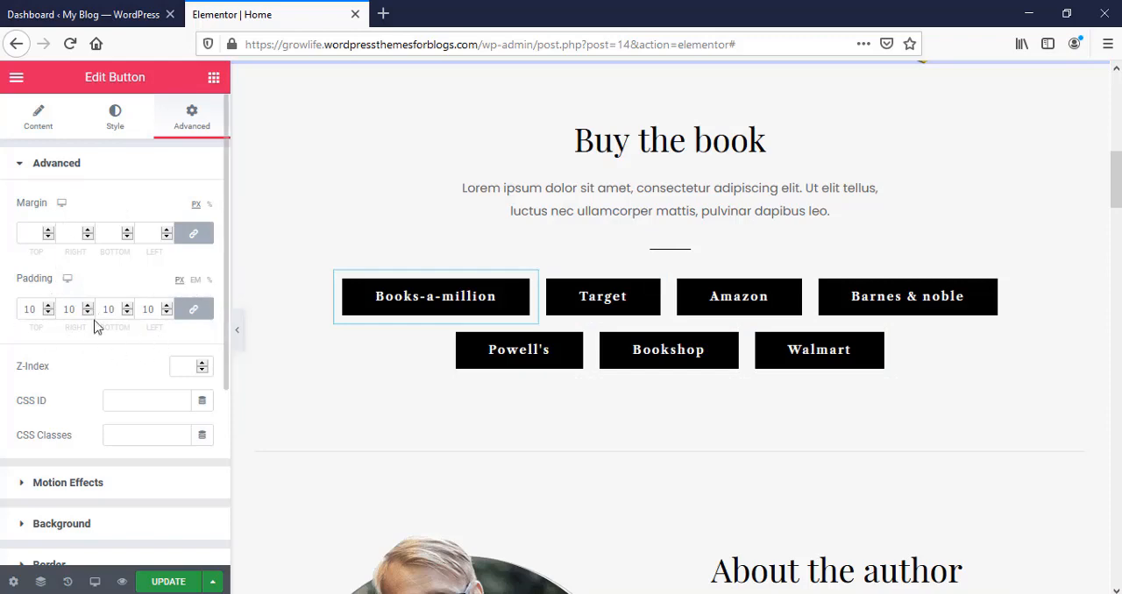
scroll(96, 327, "down", 1)
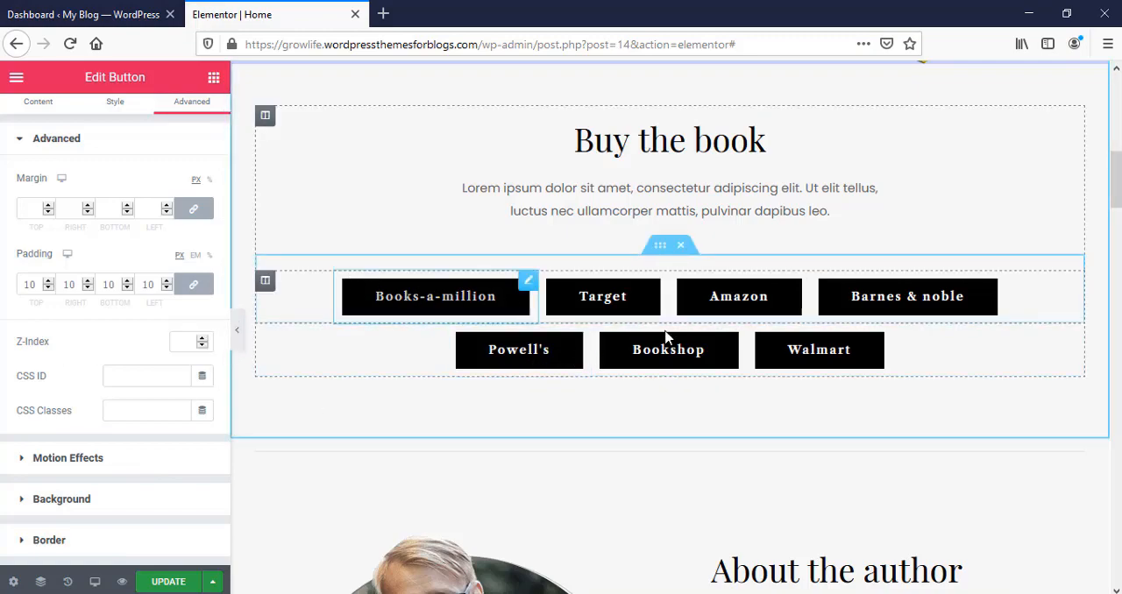
Step: Examine the Read More button's content settings and the author image's media library choices in the "About the author" section
scroll(665, 340, "down", 1)
scroll(665, 339, "down", 4)
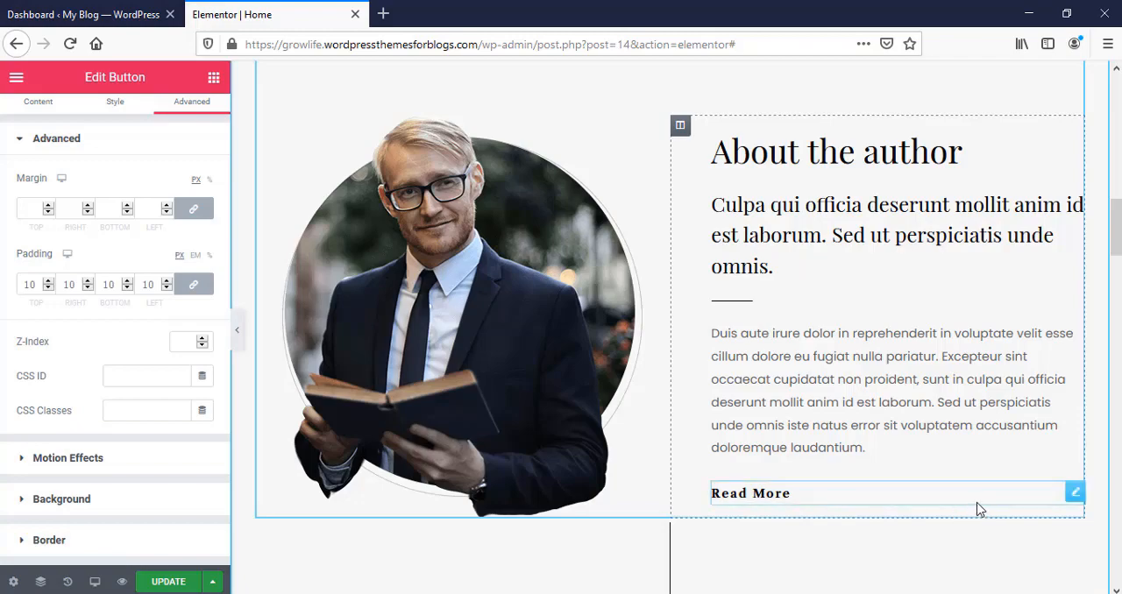
left_click(1076, 494)
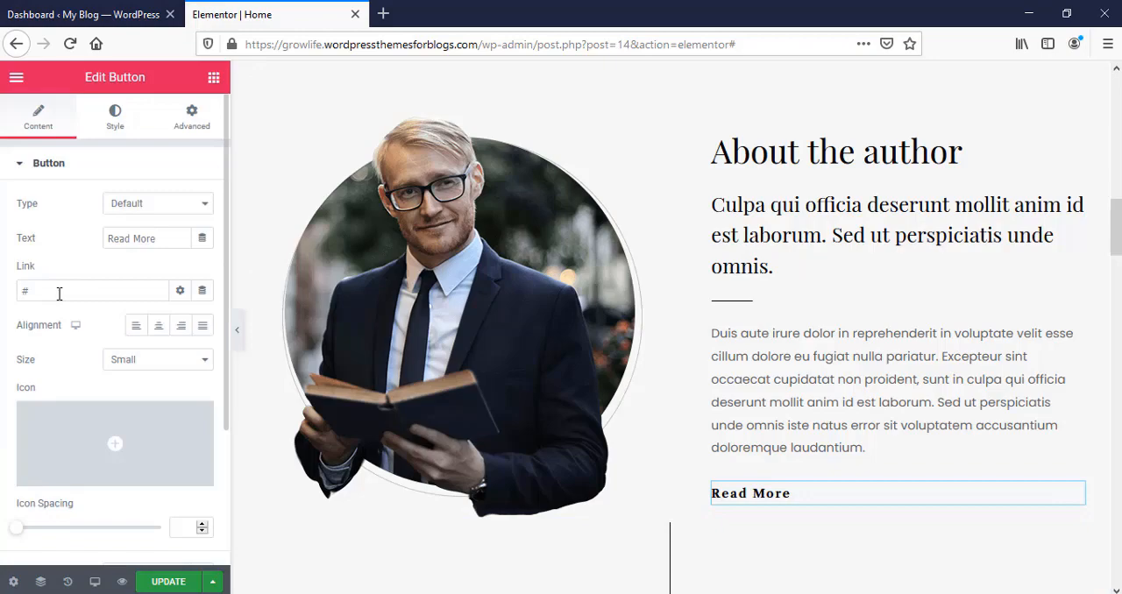
left_click(503, 319)
left_click(121, 250)
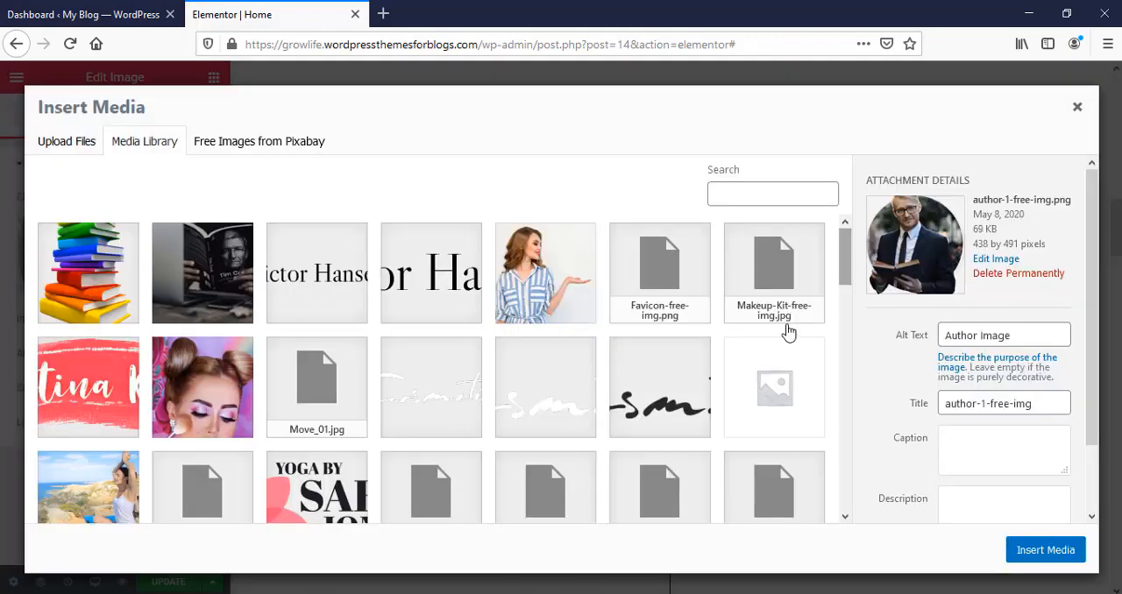
left_click(1078, 107)
Step: Examine the testimonial's quote text, reviewer heading and star rating settings
scroll(839, 388, "down", 5)
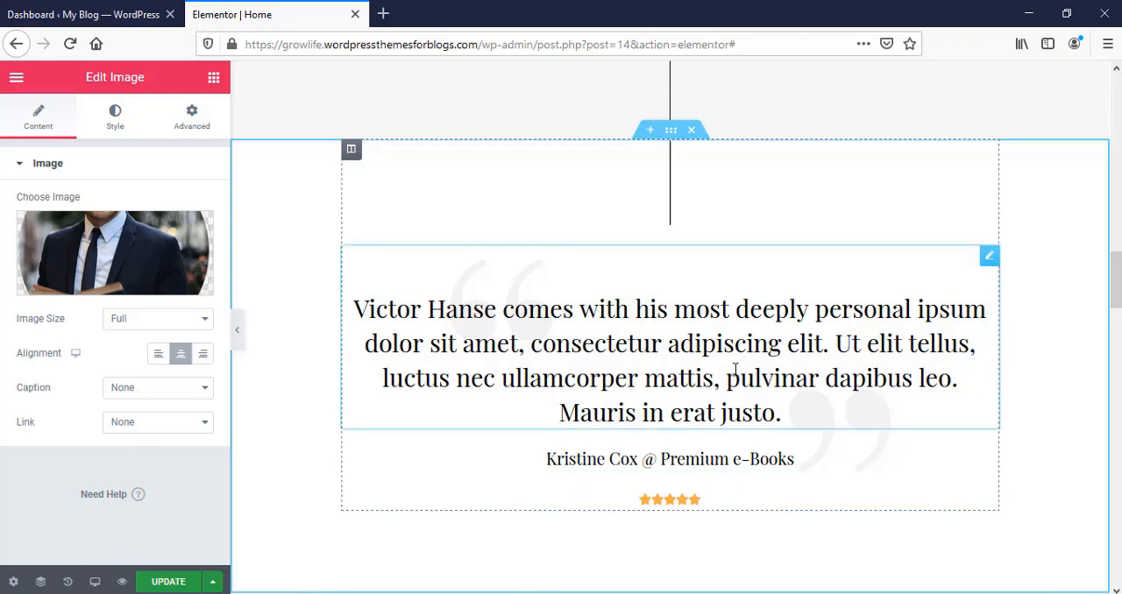
left_click(685, 324)
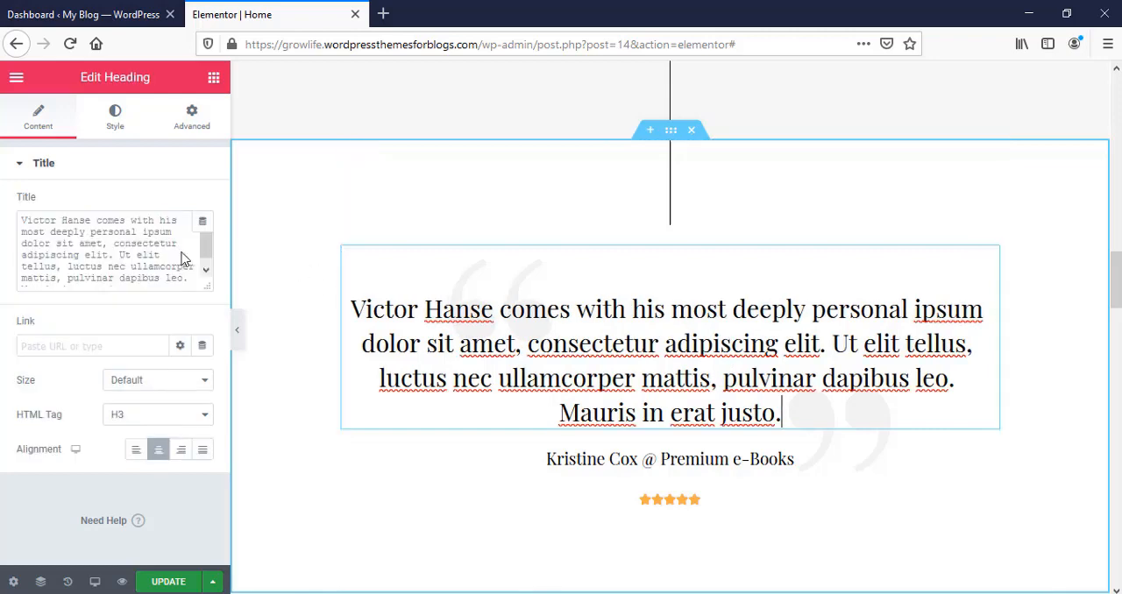
left_click_drag(151, 253, 38, 231)
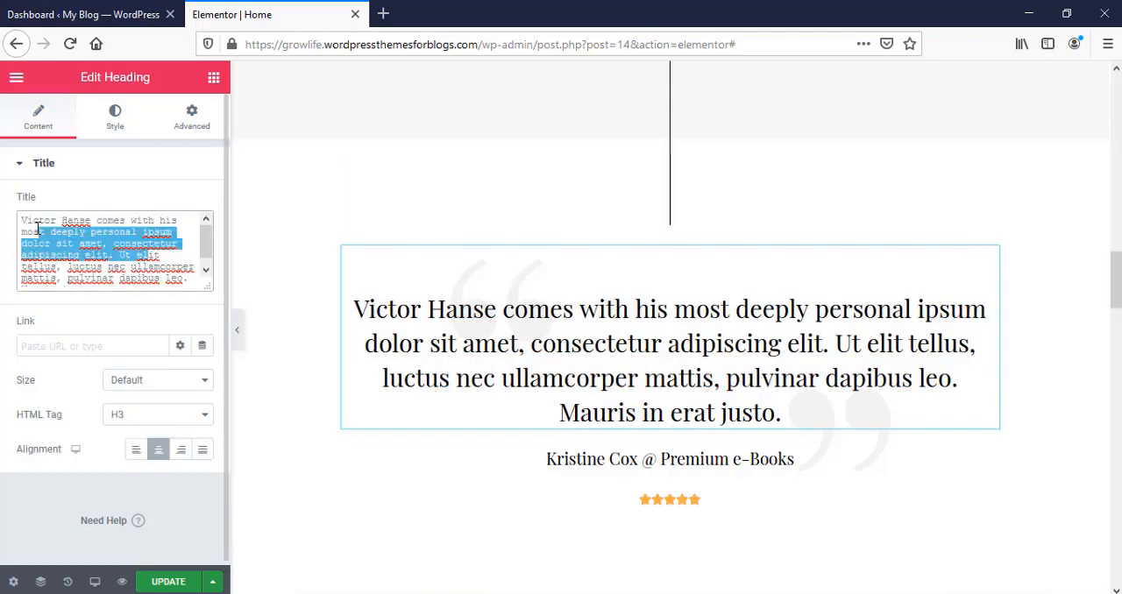
left_click(824, 459)
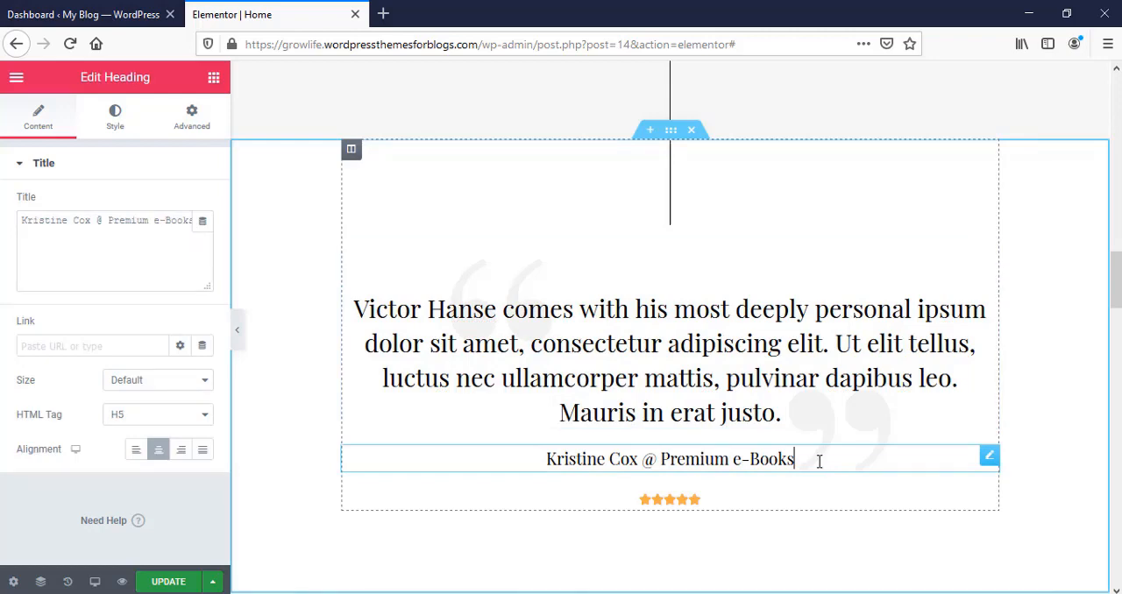
left_click(96, 222)
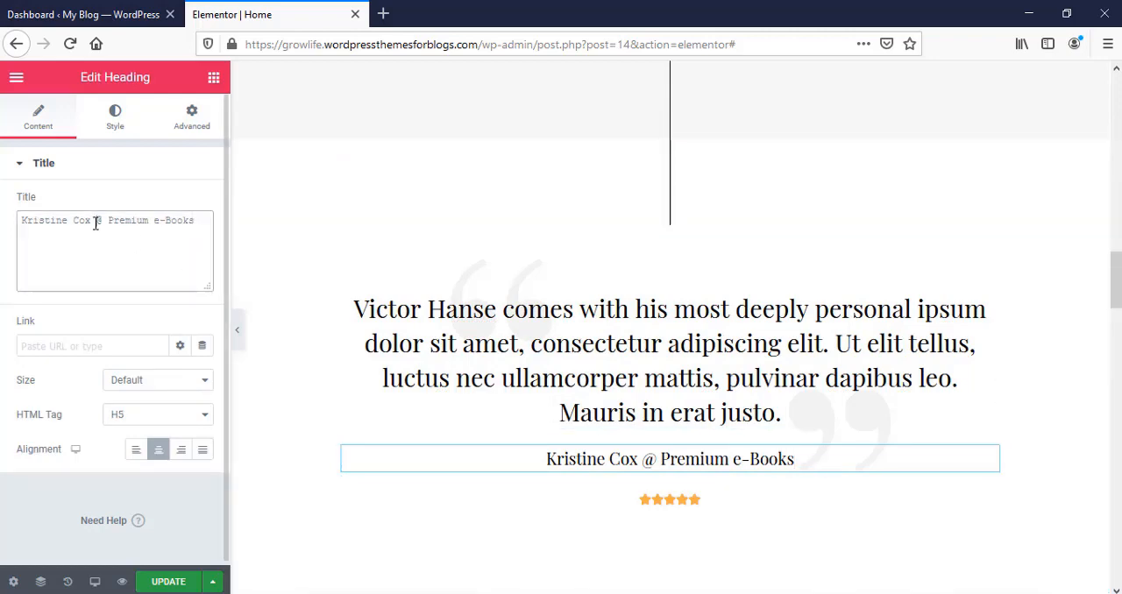
left_click(730, 507)
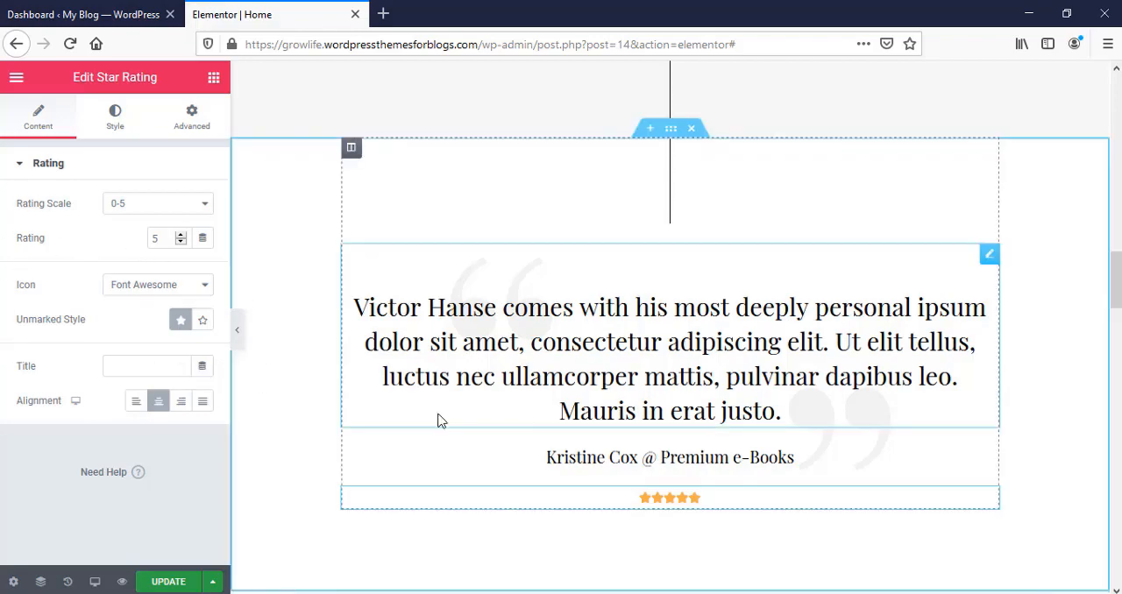
Step: Replace the book formats image above the Paperback, Kindle, Hardcover and Audiobook columns with pexels-adil-3207628.jpg from the media library
scroll(441, 426, "down", 7)
scroll(669, 167, "up", 1)
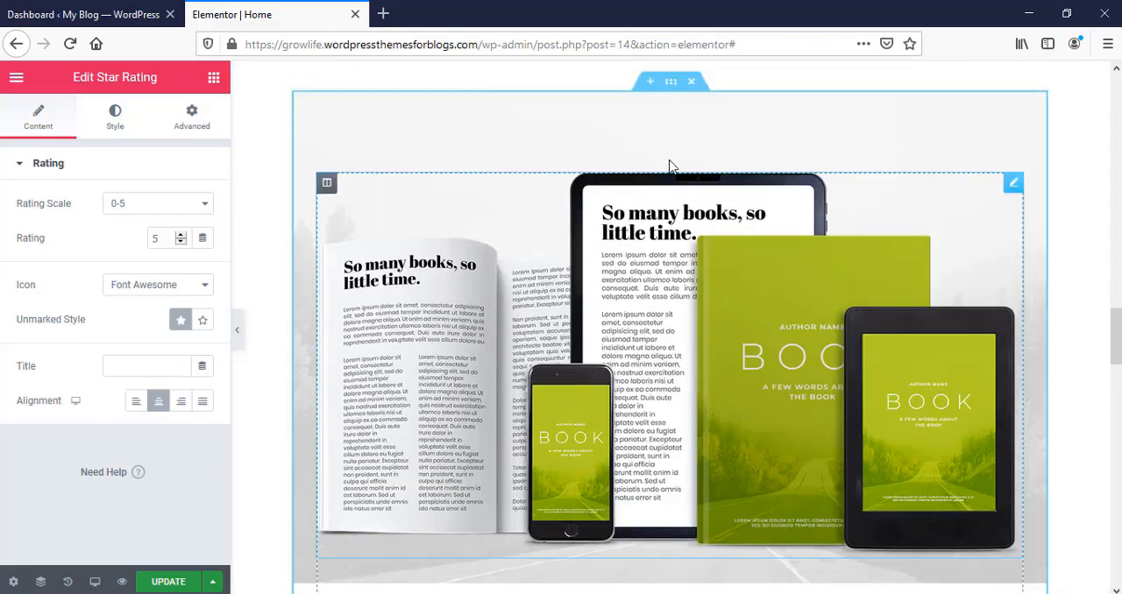
scroll(520, 295, "down", 3)
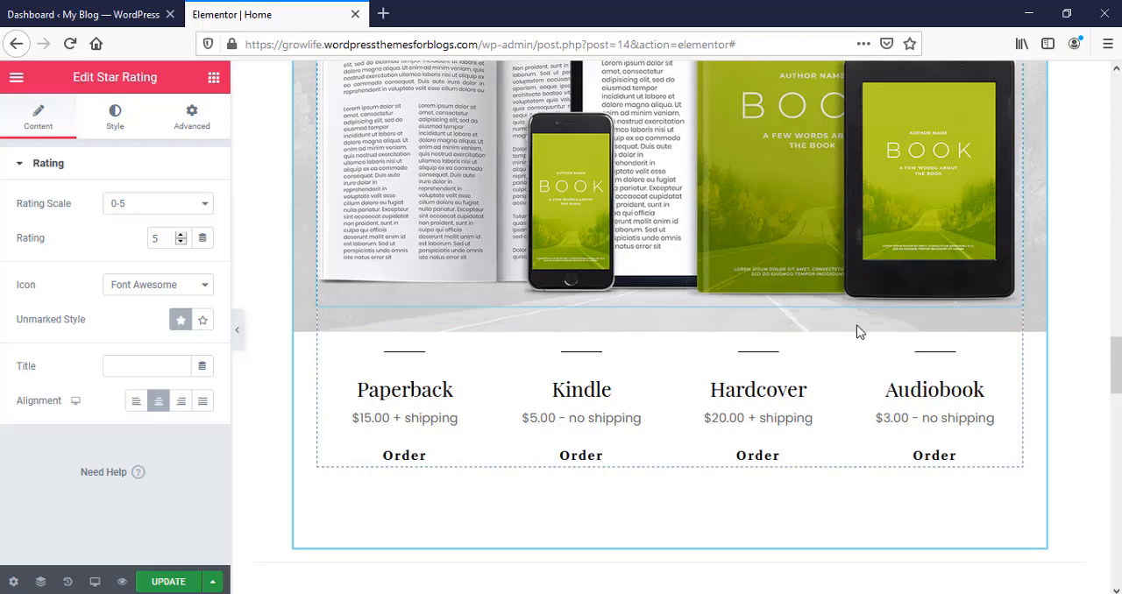
scroll(664, 184, "down", 5)
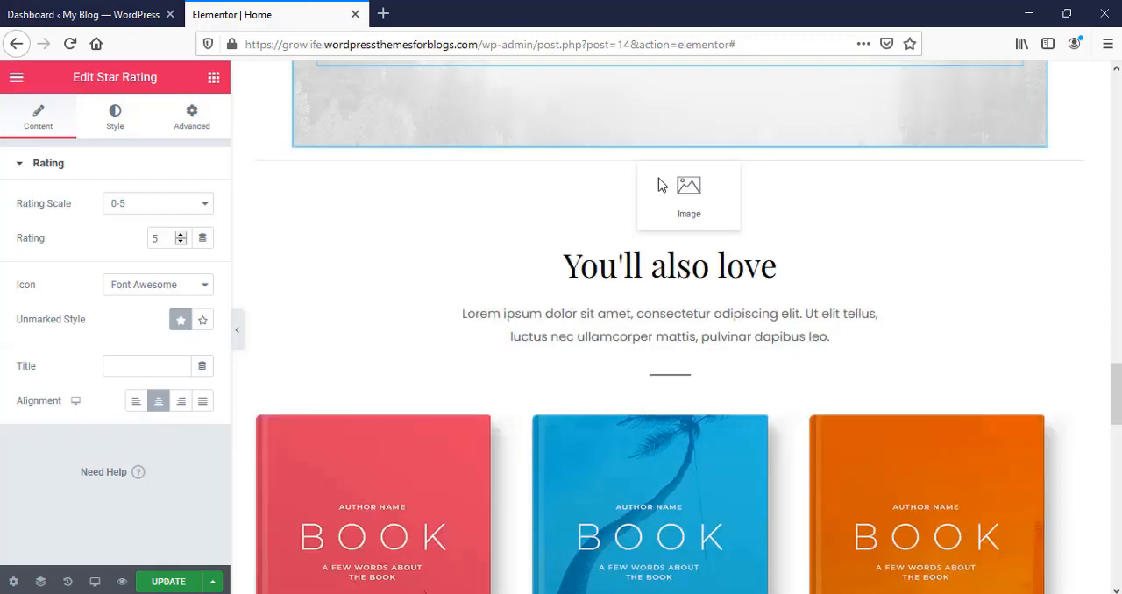
scroll(664, 184, "up", 5)
left_click(662, 185)
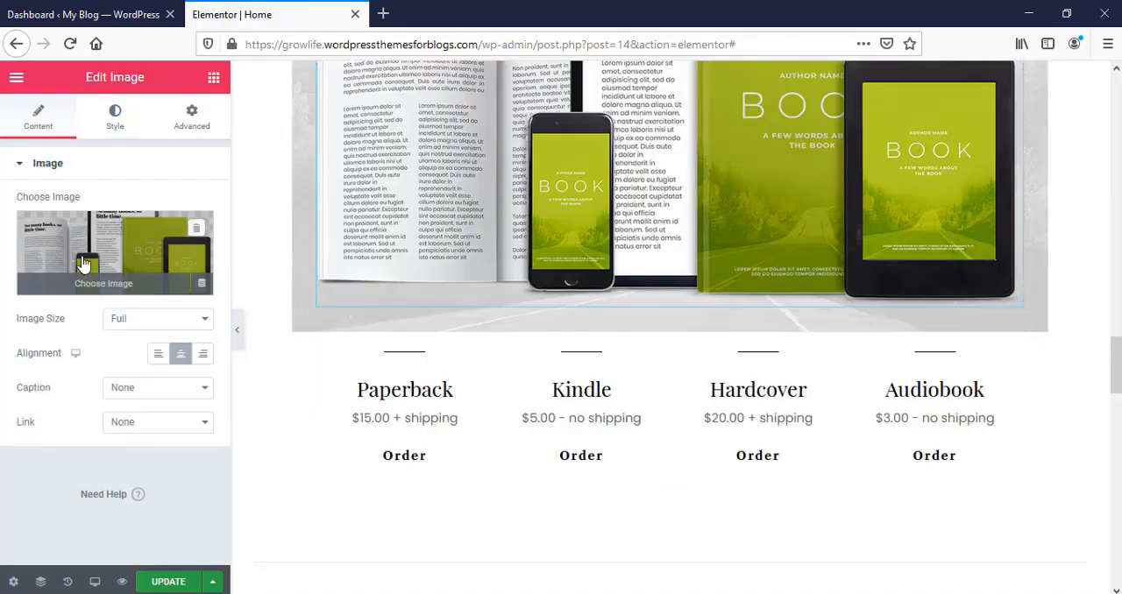
left_click(81, 256)
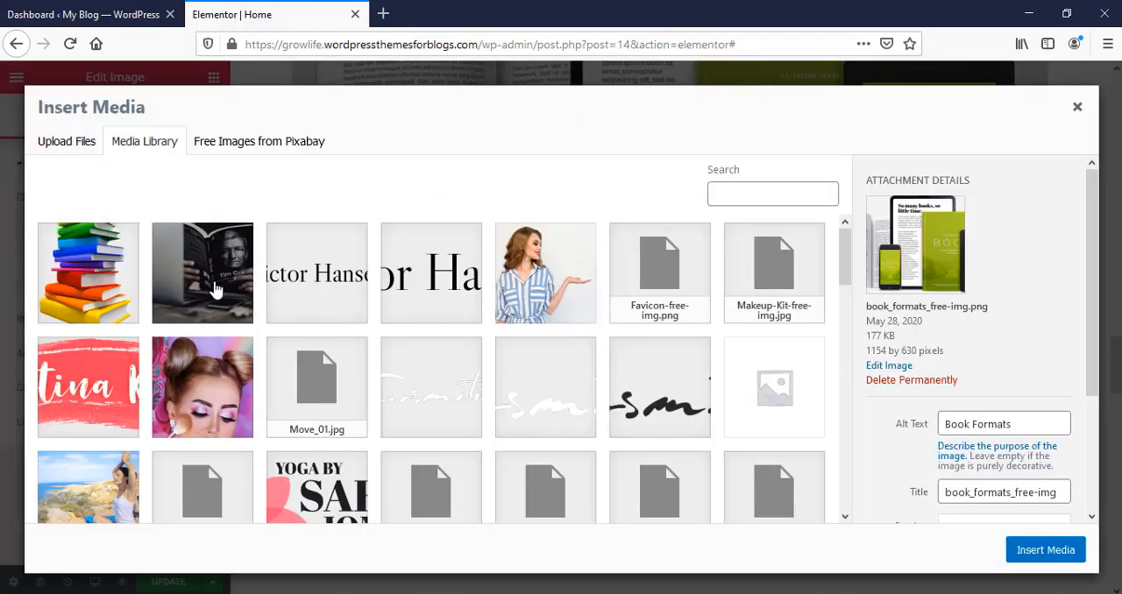
left_click(214, 288)
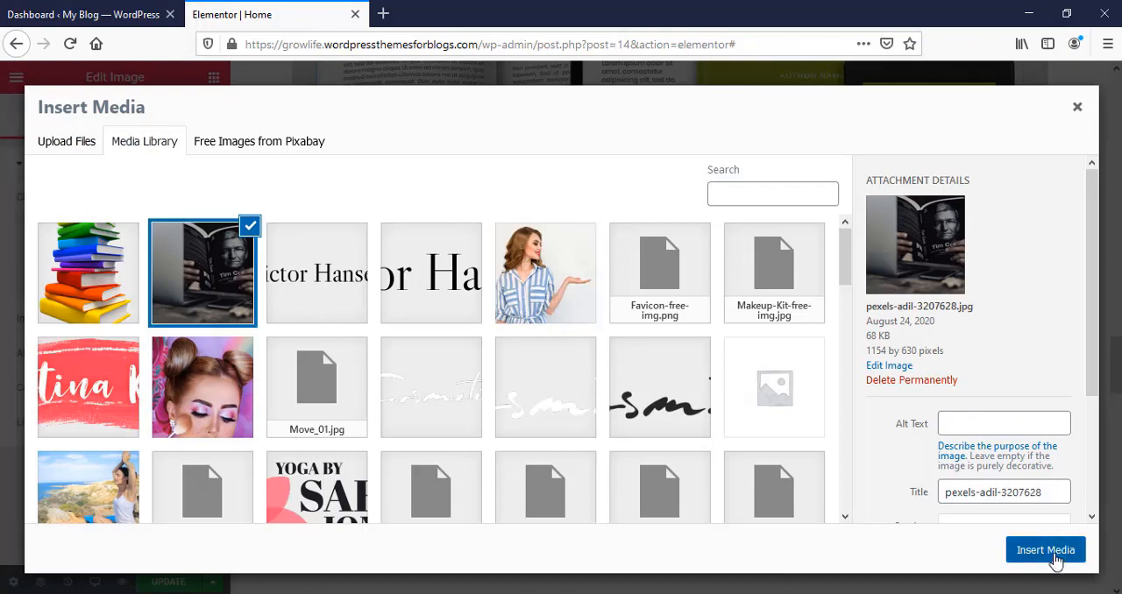
left_click(1056, 558)
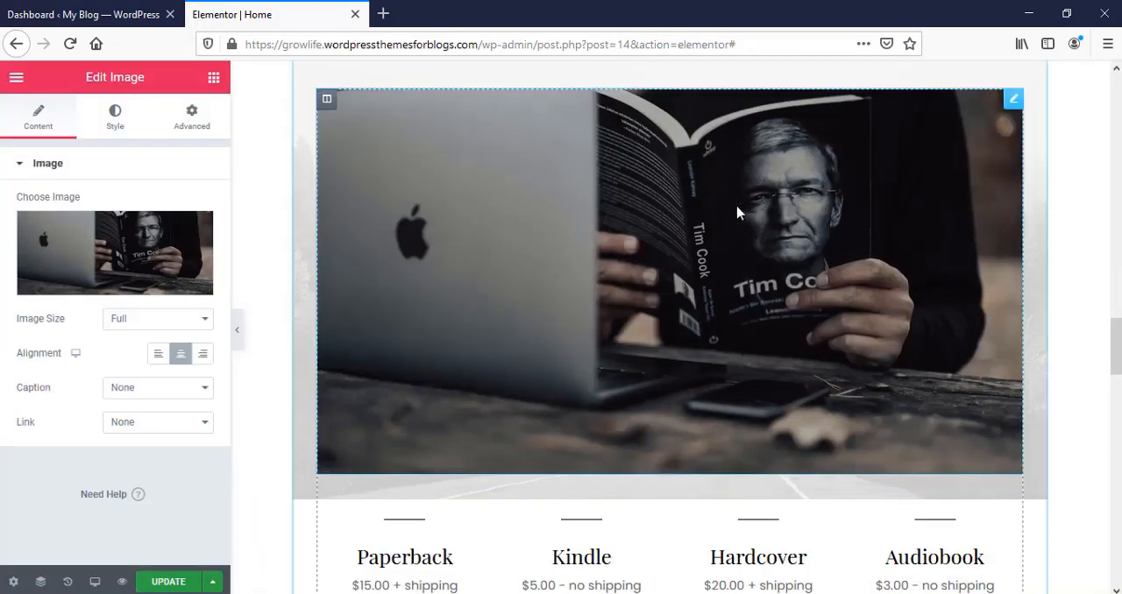
Step: Examine the content settings of the Paperback column's title, price text and Order button
scroll(884, 416, "down", 2)
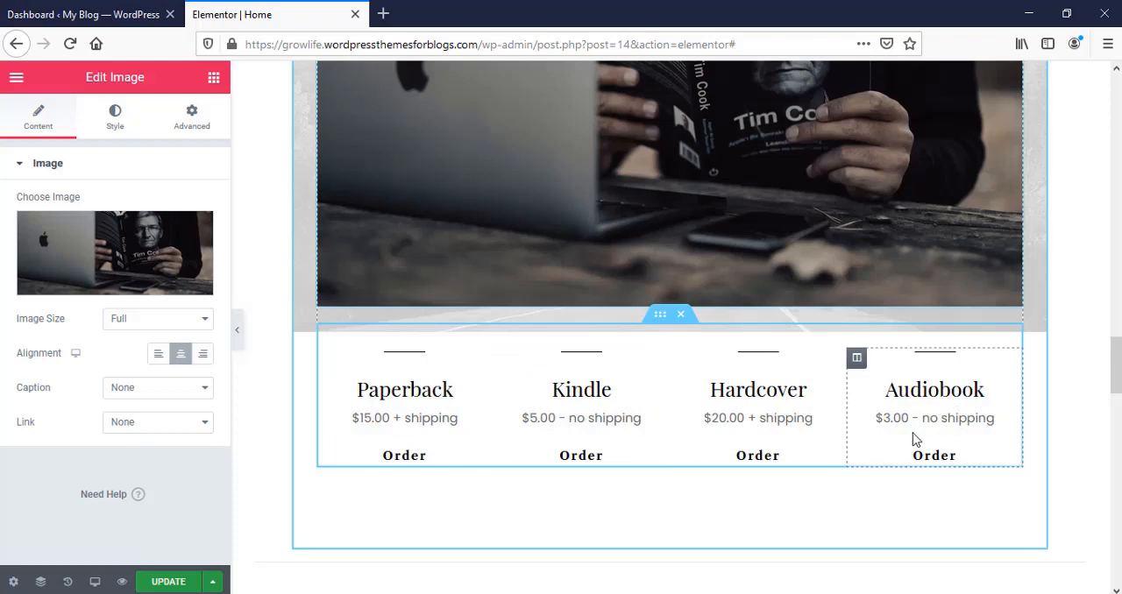
left_click(469, 390)
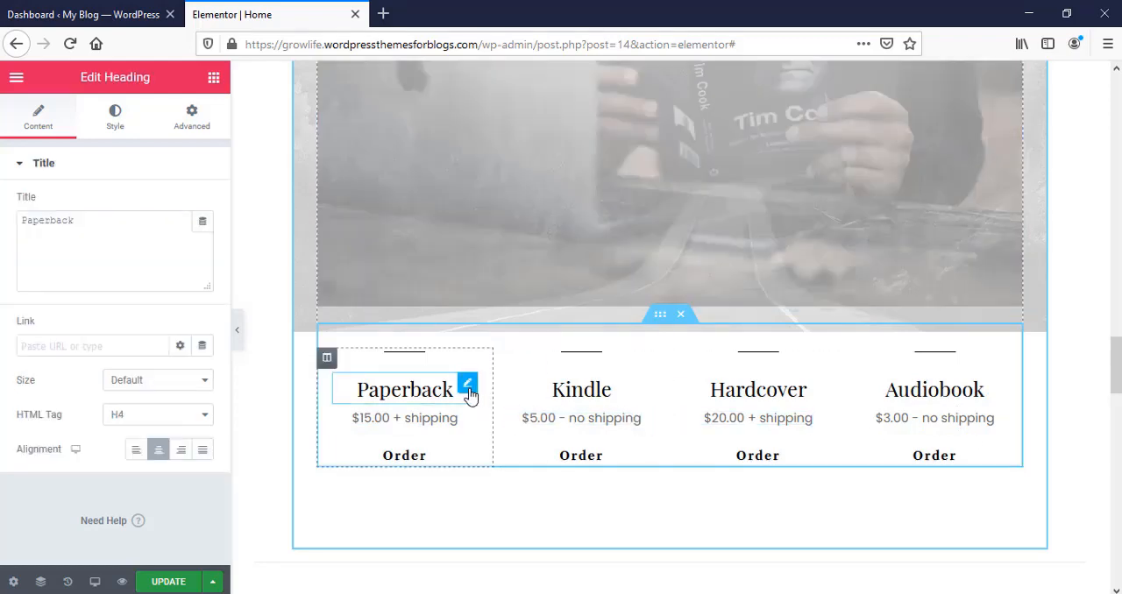
left_click_drag(80, 227, 12, 214)
left_click(128, 224)
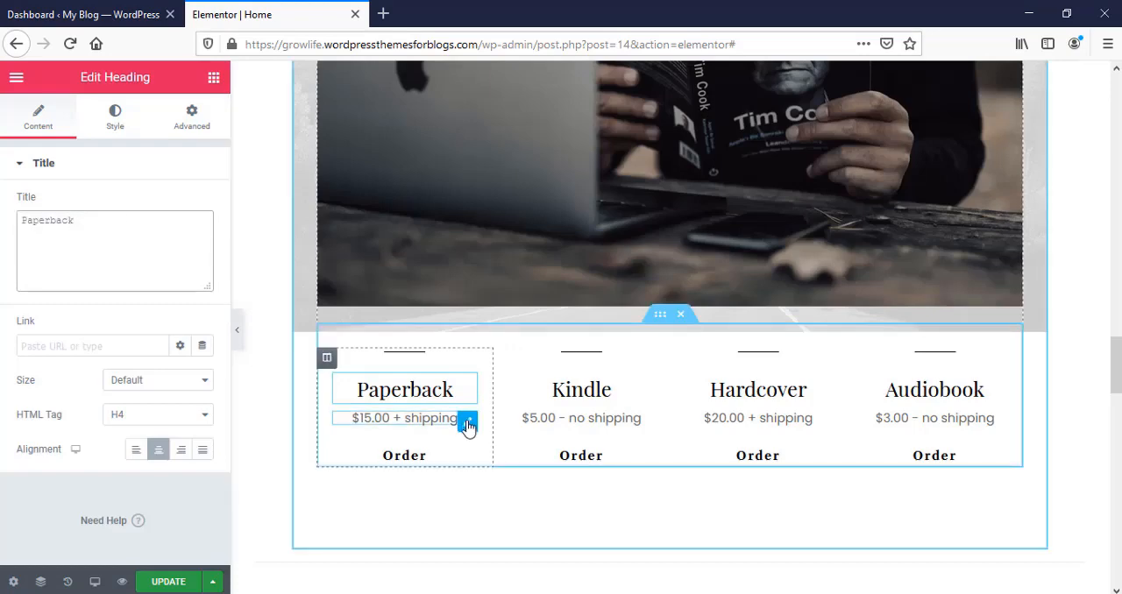
left_click(467, 425)
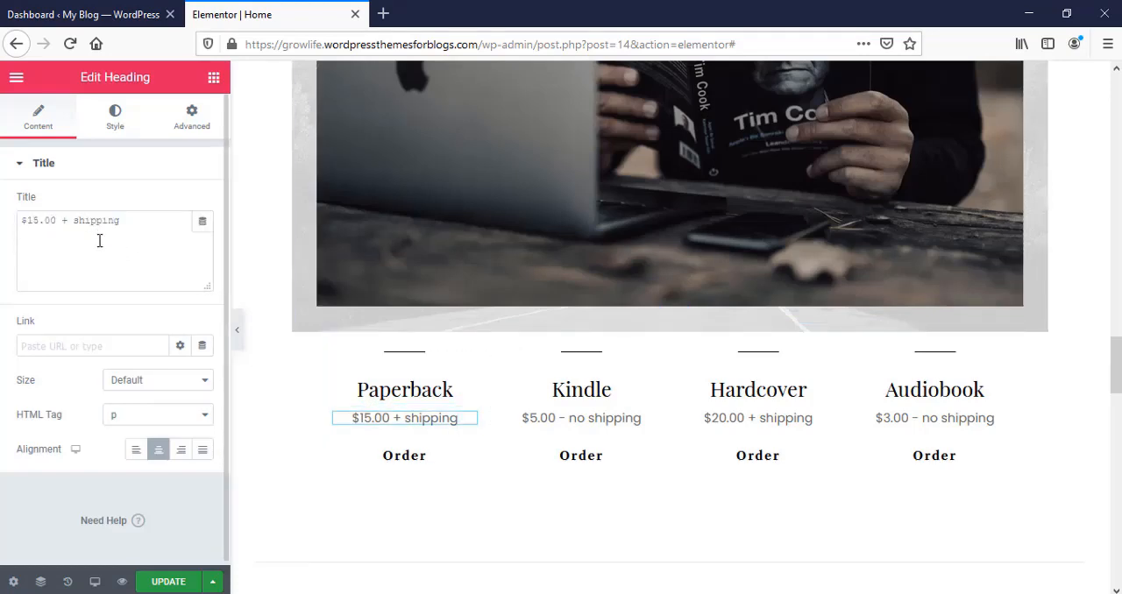
left_click(467, 446)
Step: Delete the Lorem ipsum description text under the "You'll also love" heading
scroll(869, 444, "down", 5)
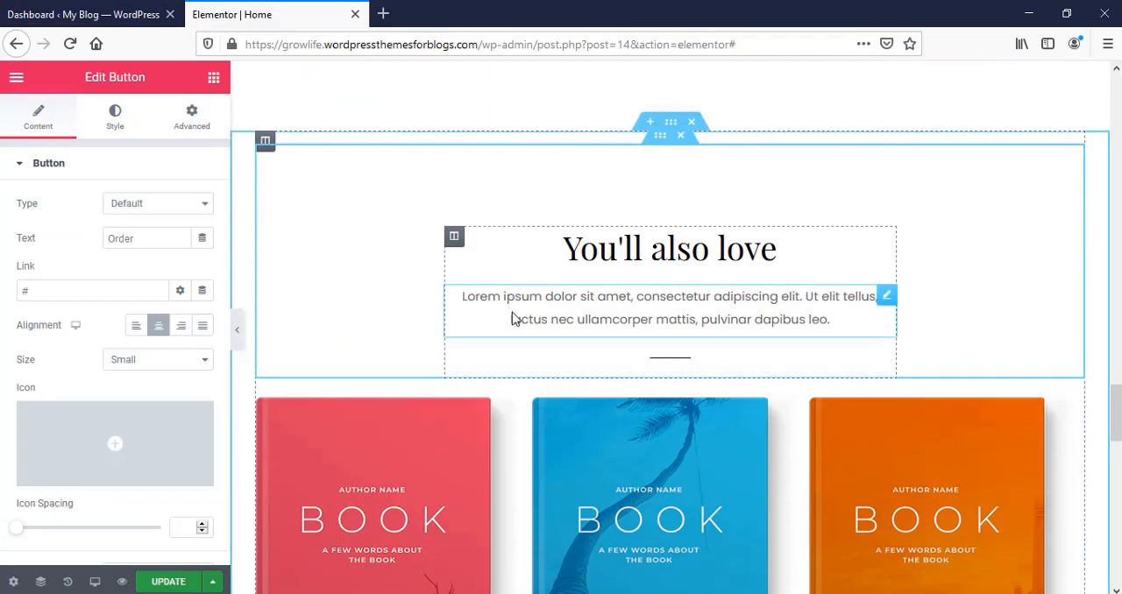
scroll(620, 318, "down", 3)
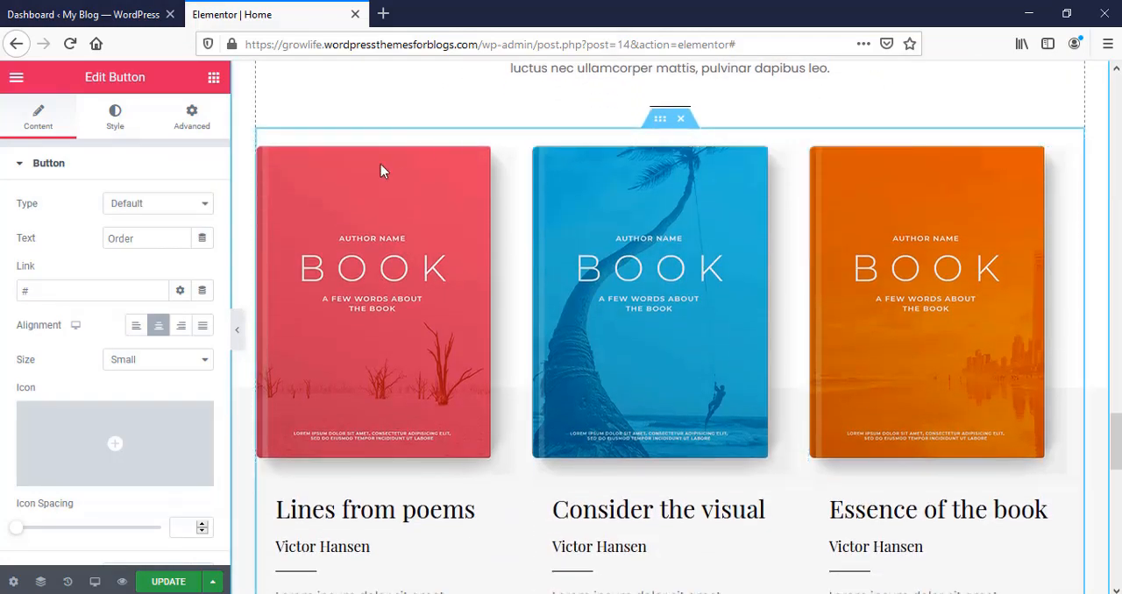
scroll(763, 291, "up", 4)
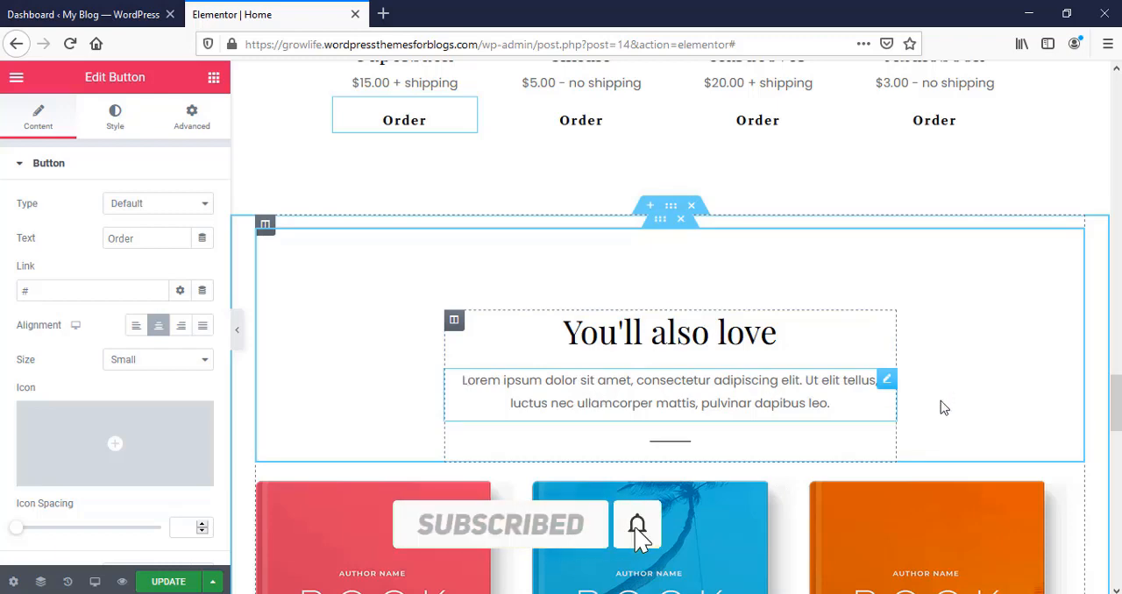
right_click(888, 386)
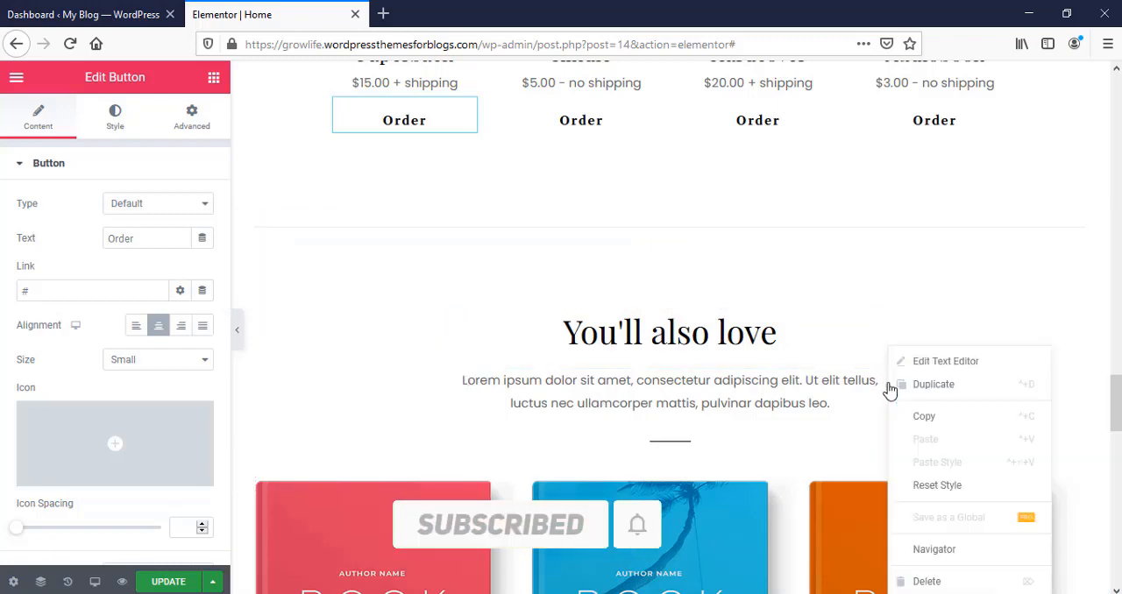
left_click(945, 586)
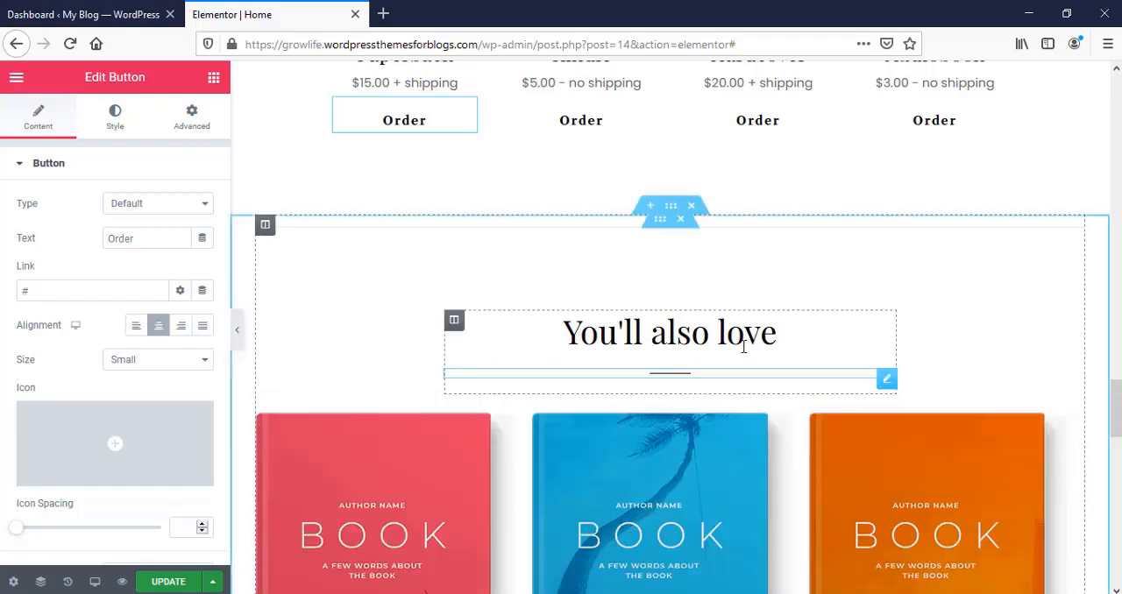
Step: Replace the red book image above "Lines from poems" with book_PNG51112.png uploaded from the Downloads folder
scroll(724, 343, "down", 5)
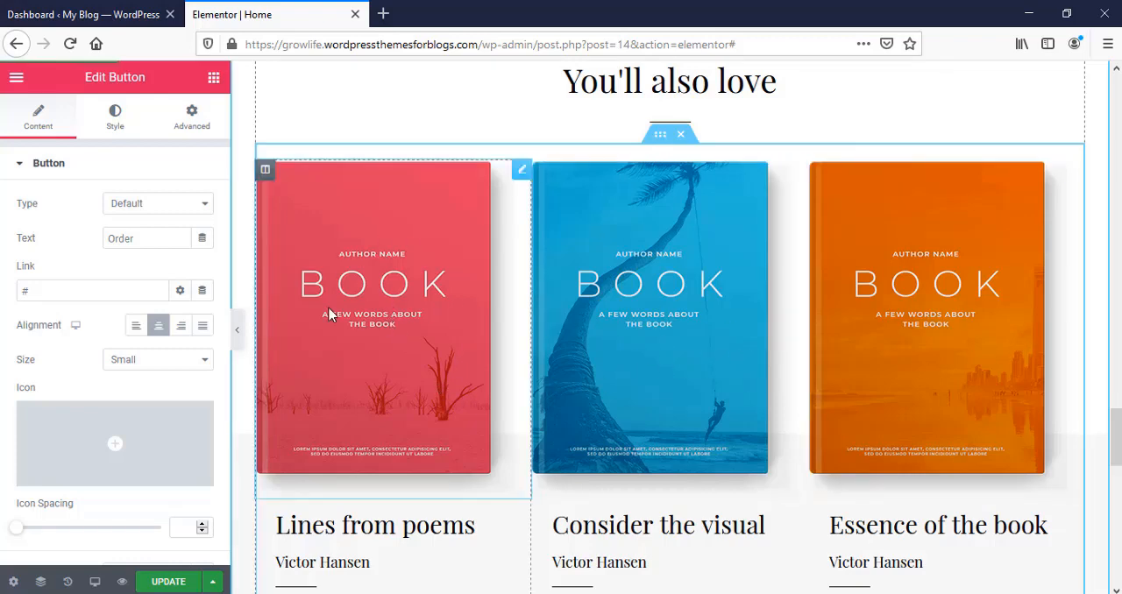
left_click(405, 313)
left_click(143, 252)
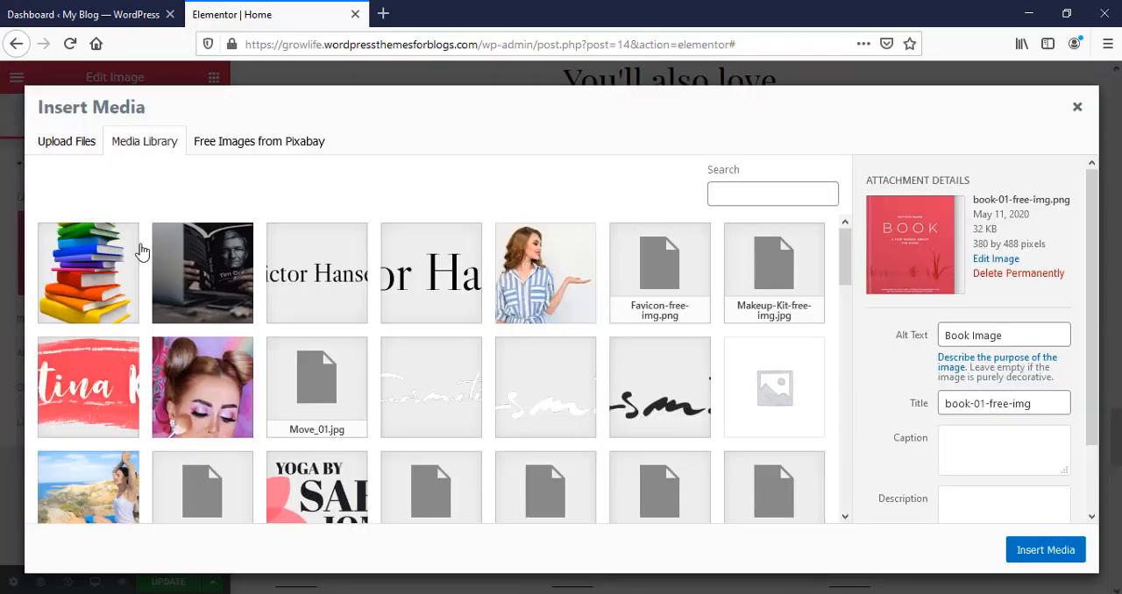
left_click(70, 152)
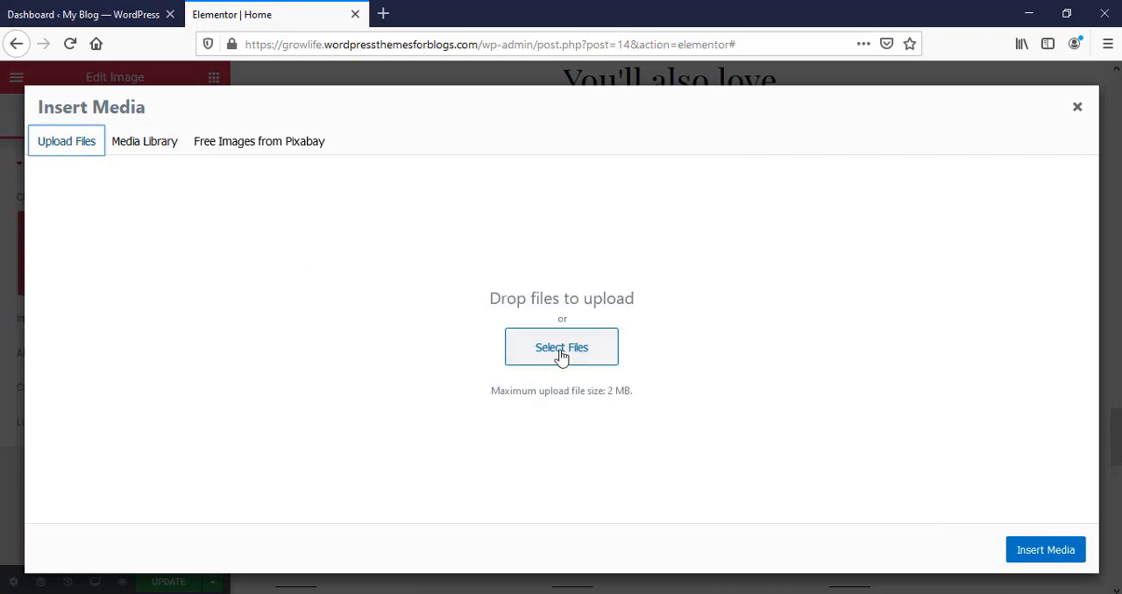
left_click(561, 351)
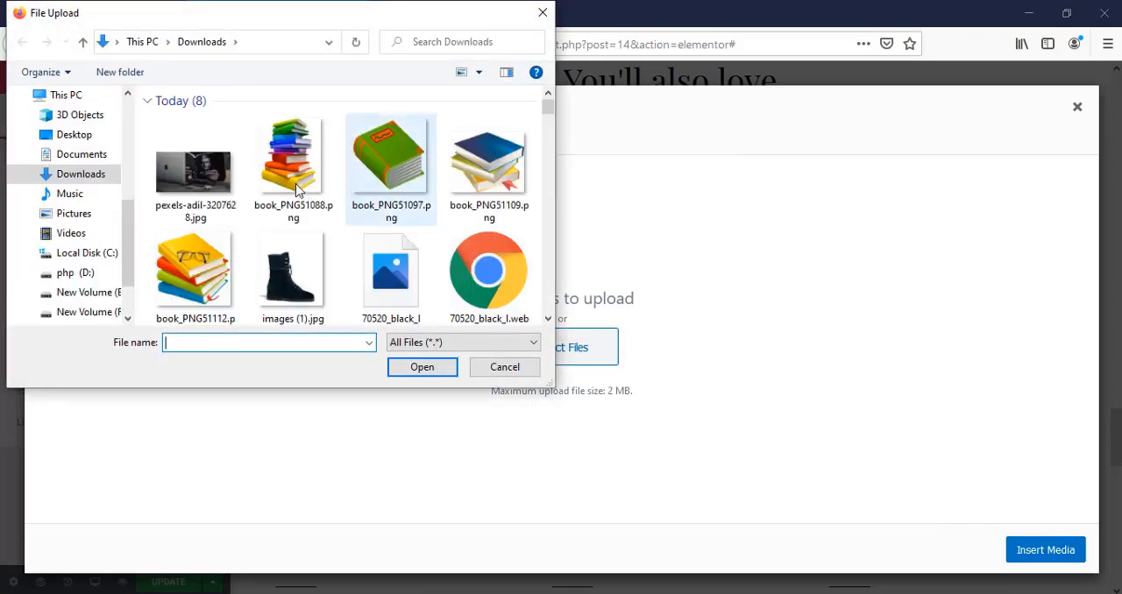
left_click(215, 276)
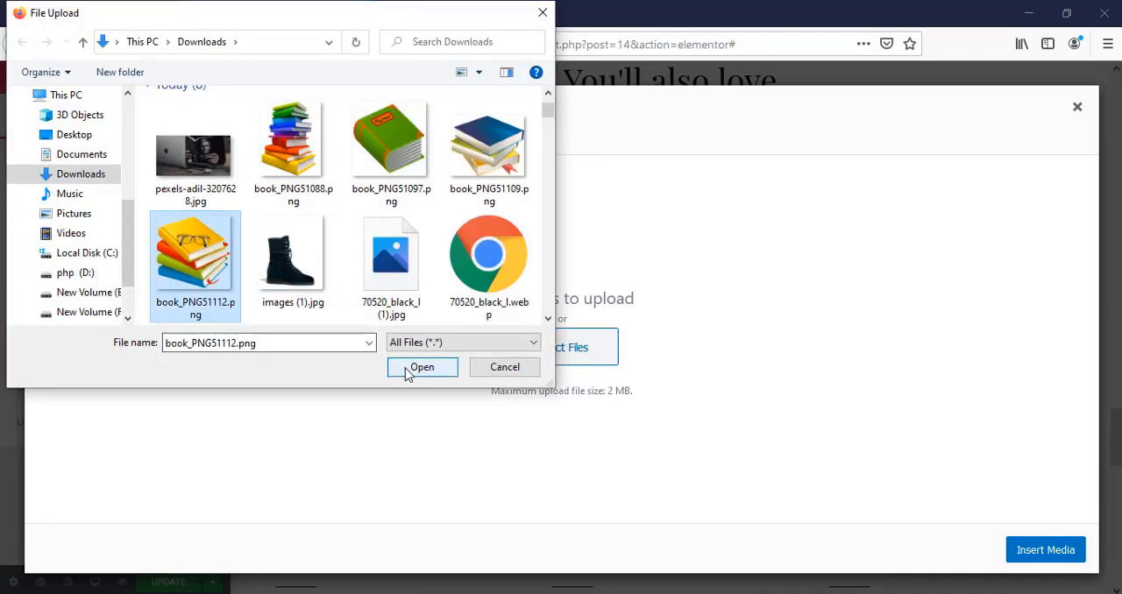
left_click(406, 368)
left_click(1007, 333)
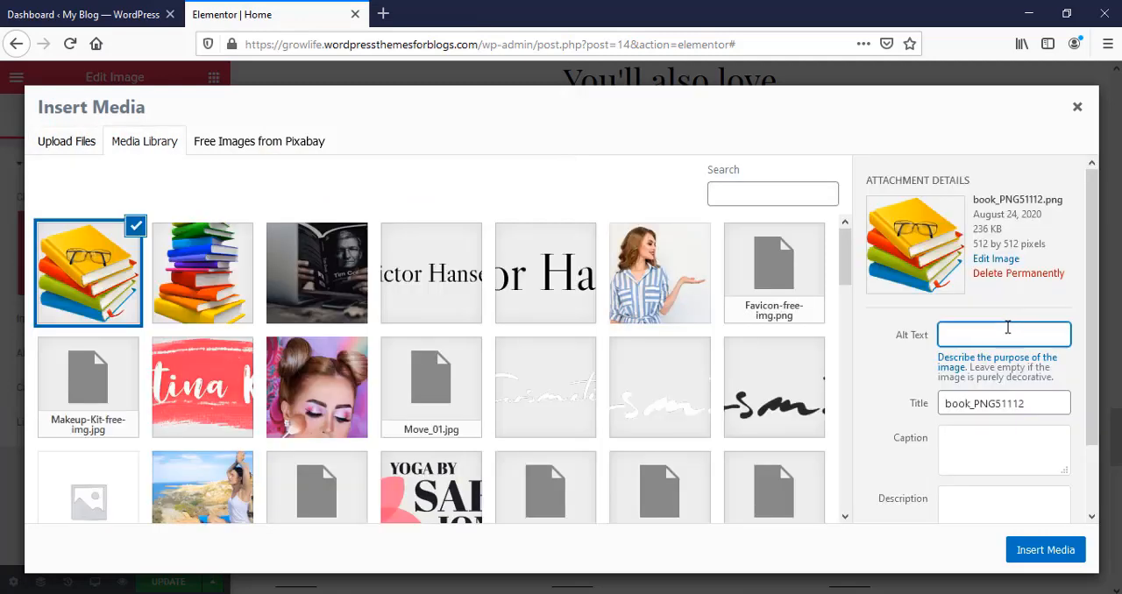
left_click(1045, 550)
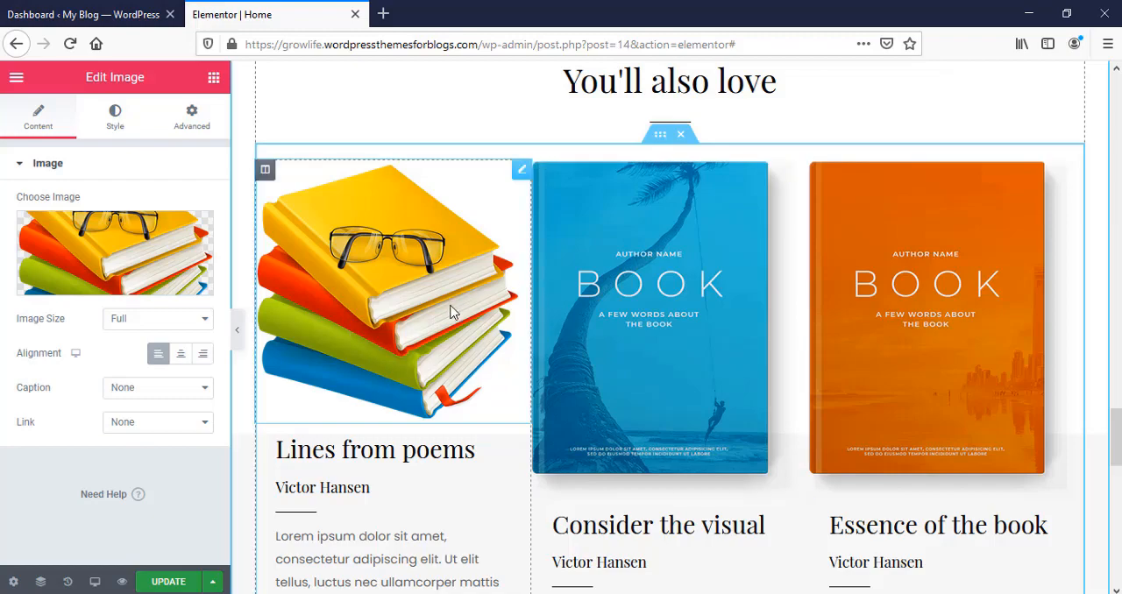
Step: Replace the blue book image above "Consider the visual" with book_PNG51097.png uploaded from the Downloads folder
left_click(647, 308)
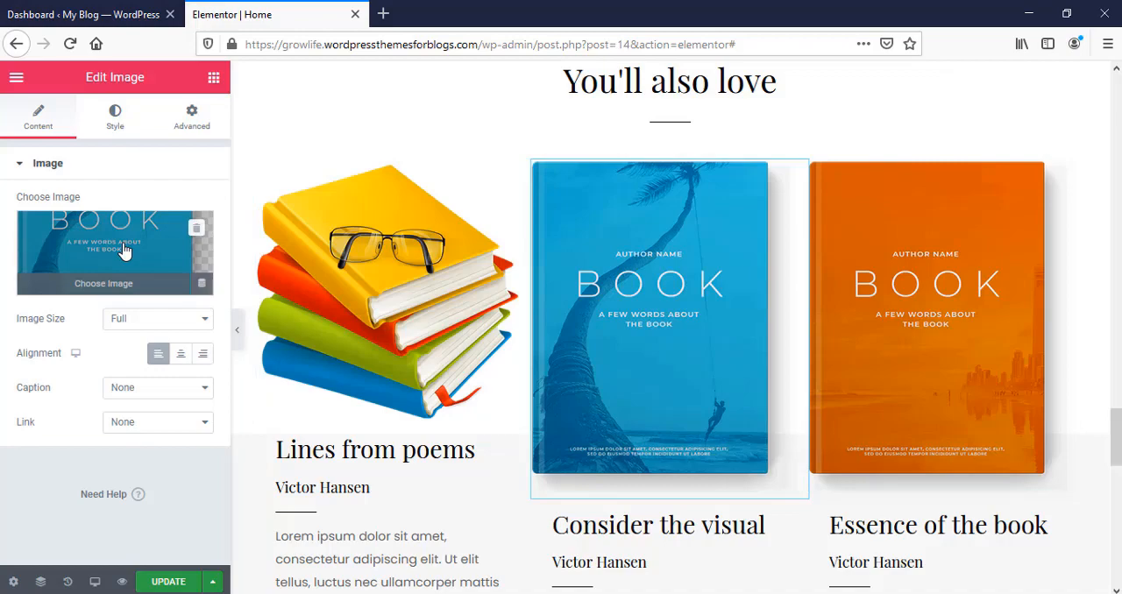
left_click(124, 250)
left_click(67, 149)
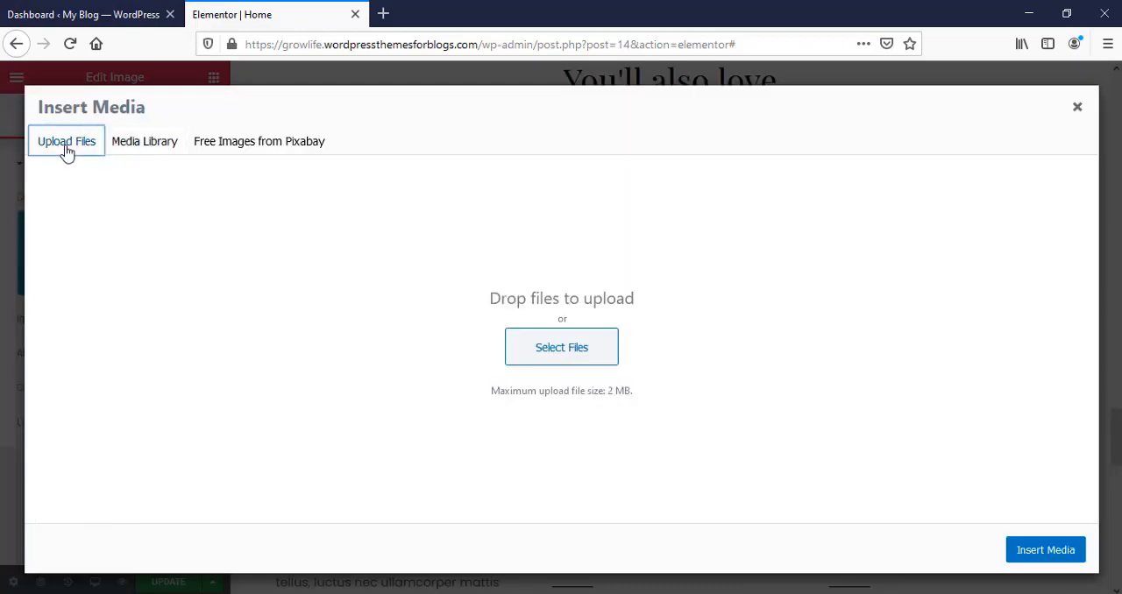
left_click(524, 360)
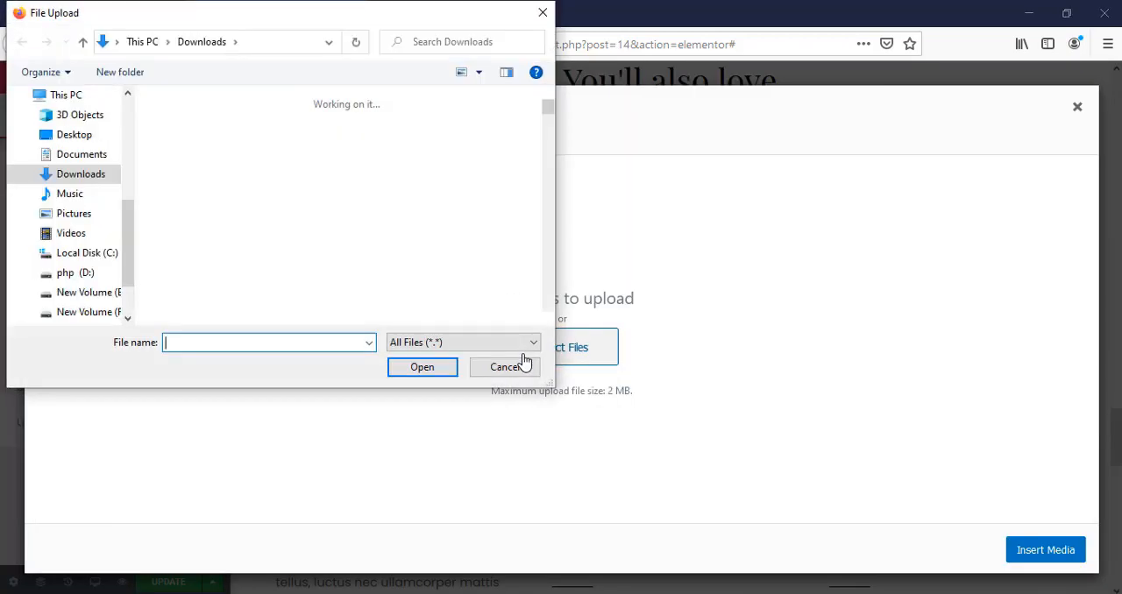
left_click(391, 167)
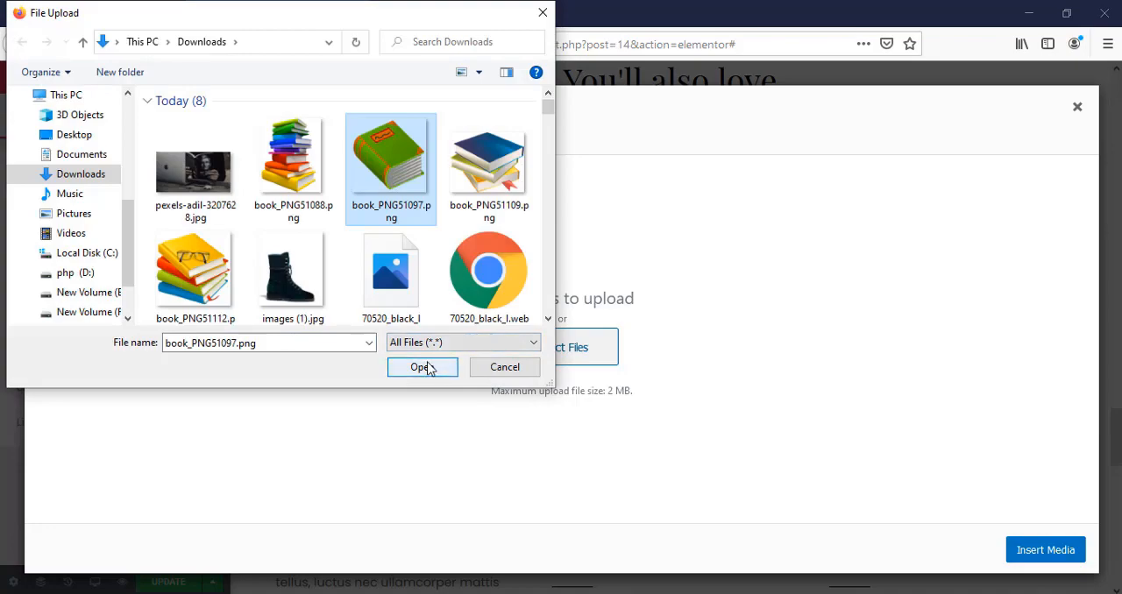
left_click(427, 369)
left_click(1045, 551)
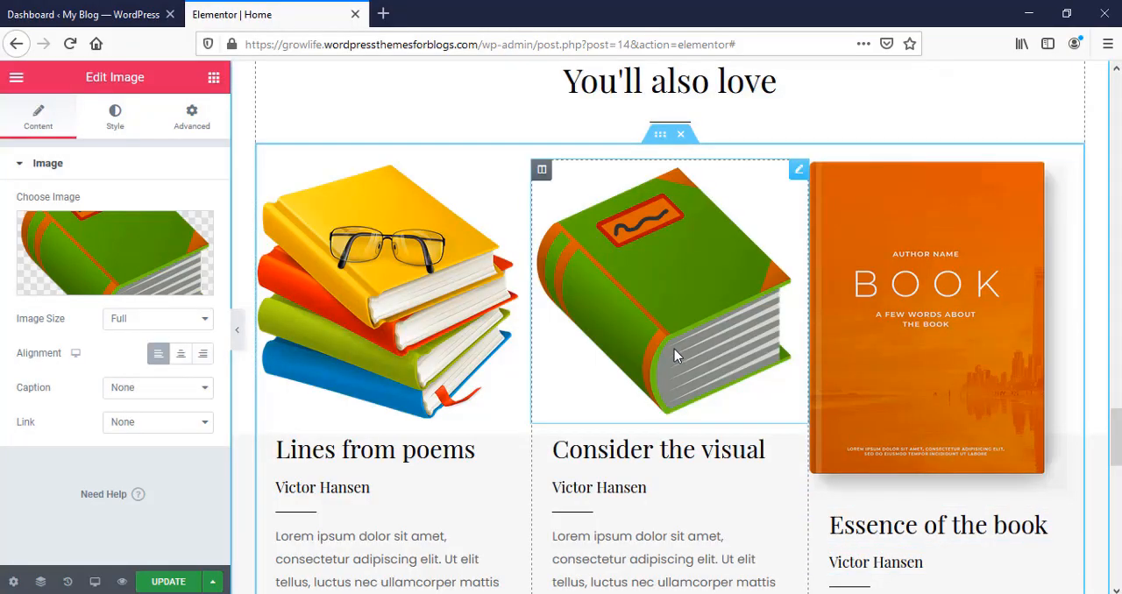
Step: Replace the orange book image above "Essence of the book" with the uploaded picture of a blue-topped book stack, book_PNG51109.png
left_click(913, 323)
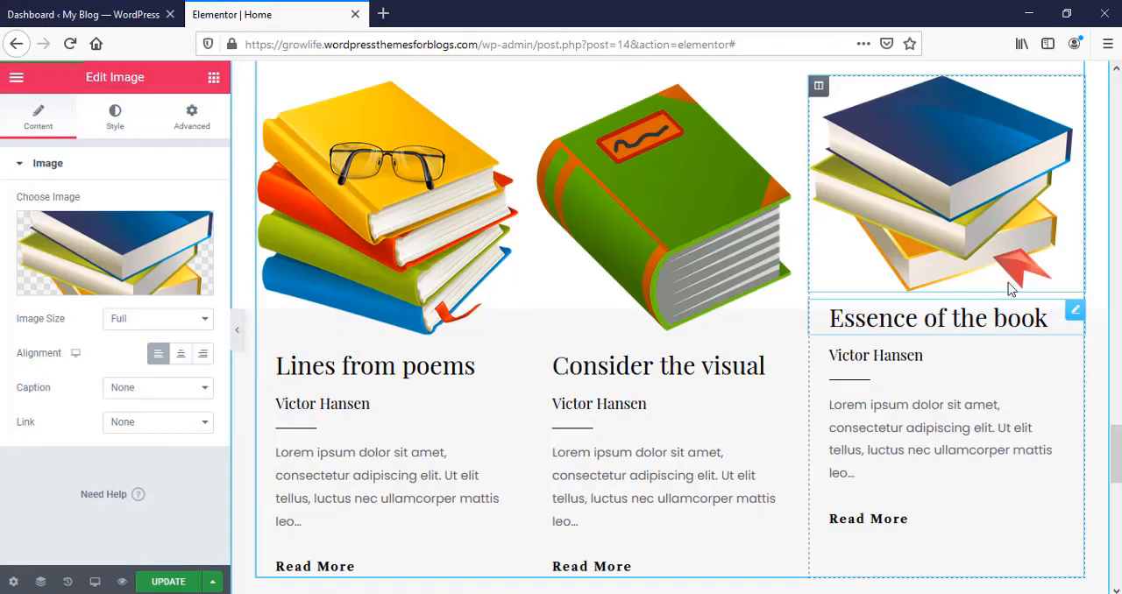
left_click(1045, 551)
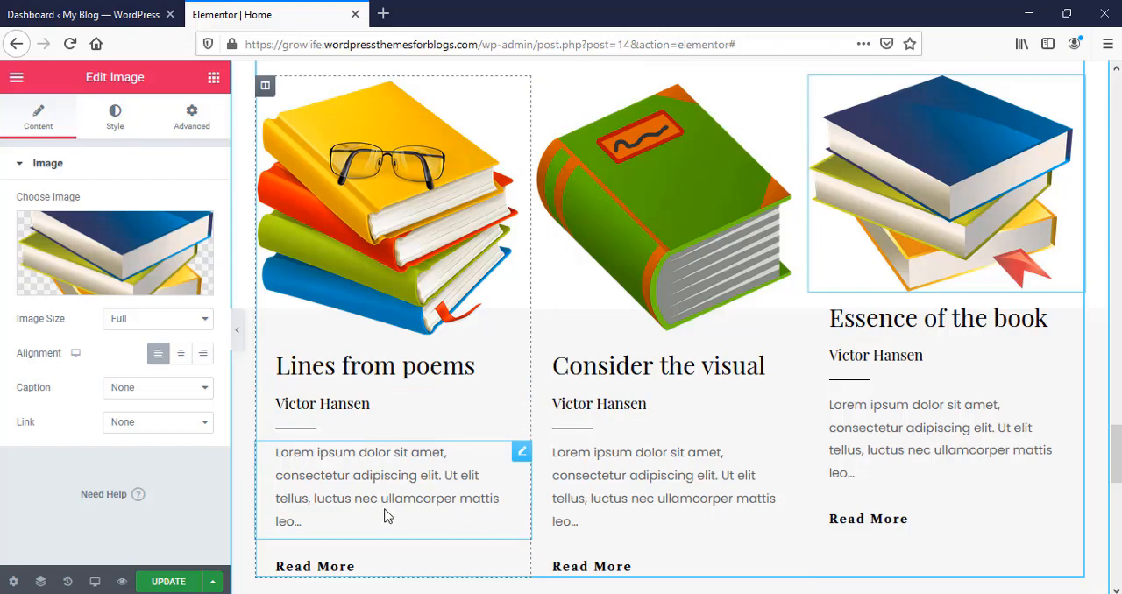
Step: Review the Home page layout from the three book columns down to the footer and back up to the hero section
scroll(380, 483, "down", 3)
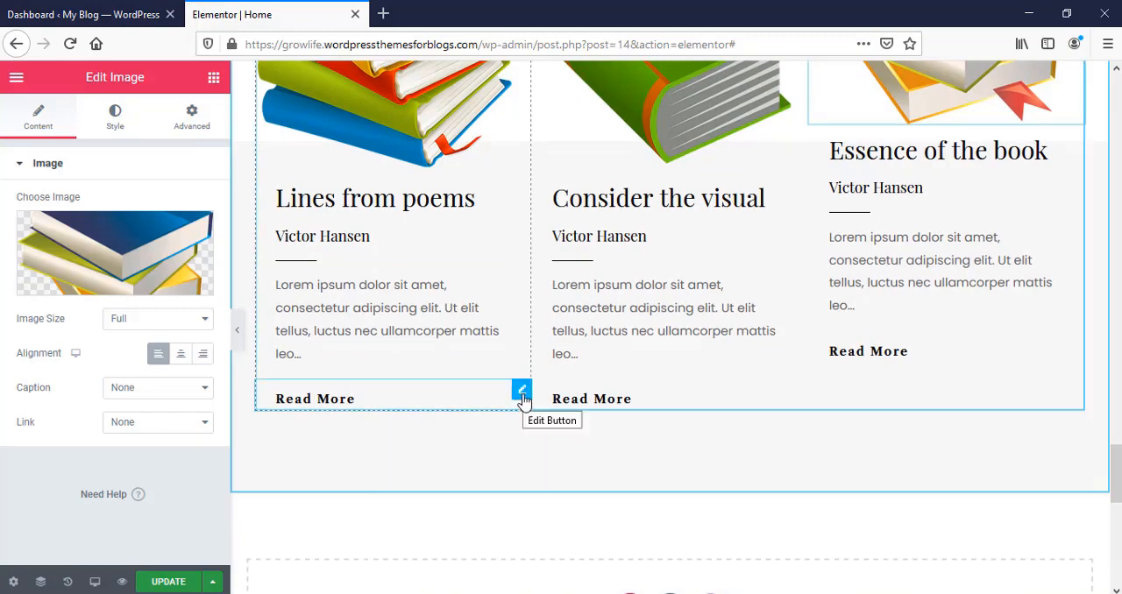
scroll(882, 498, "down", 8)
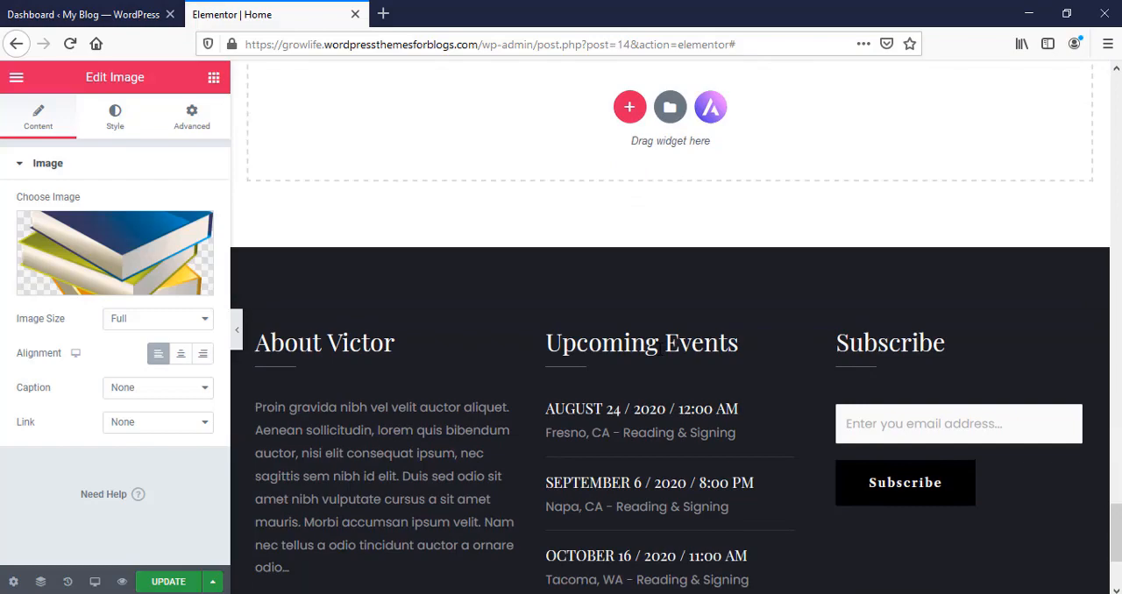
scroll(769, 408, "up", 10)
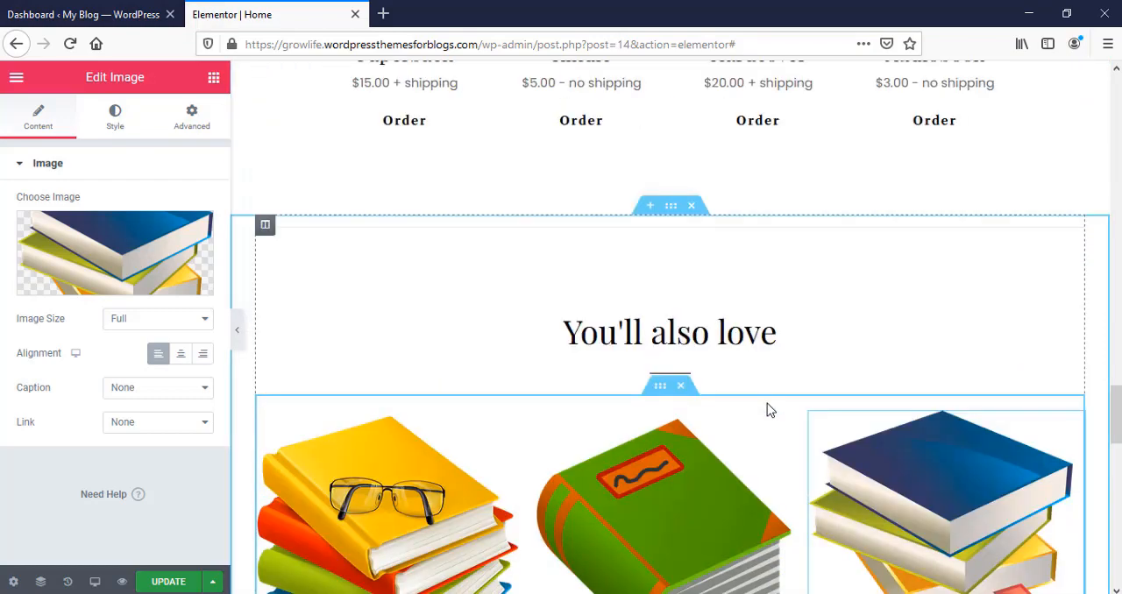
scroll(767, 403, "up", 8)
scroll(767, 410, "up", 10)
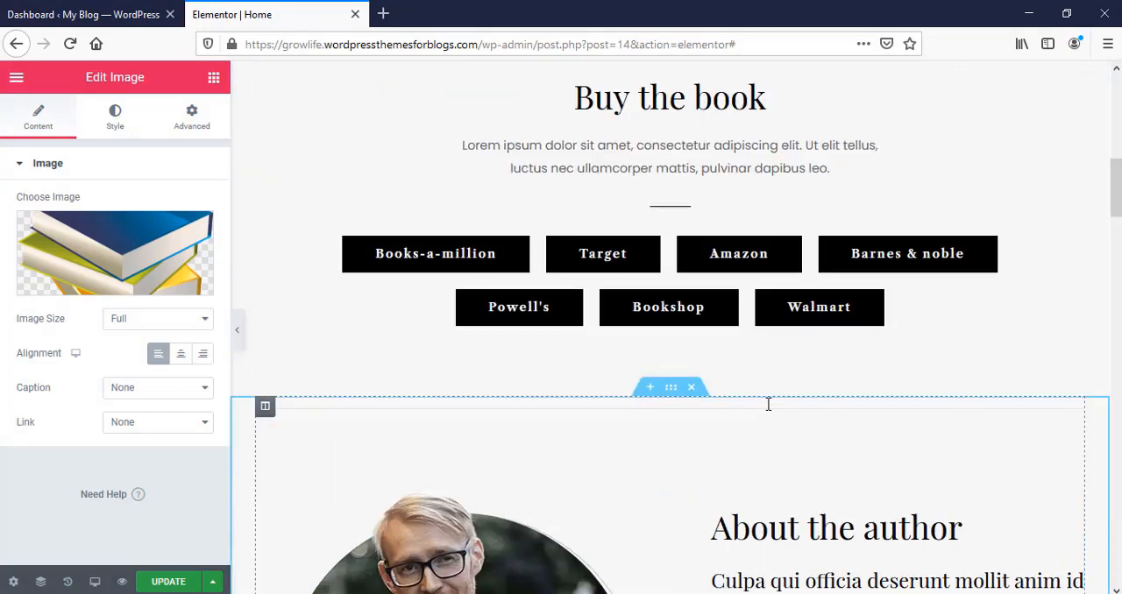
scroll(768, 404, "up", 8)
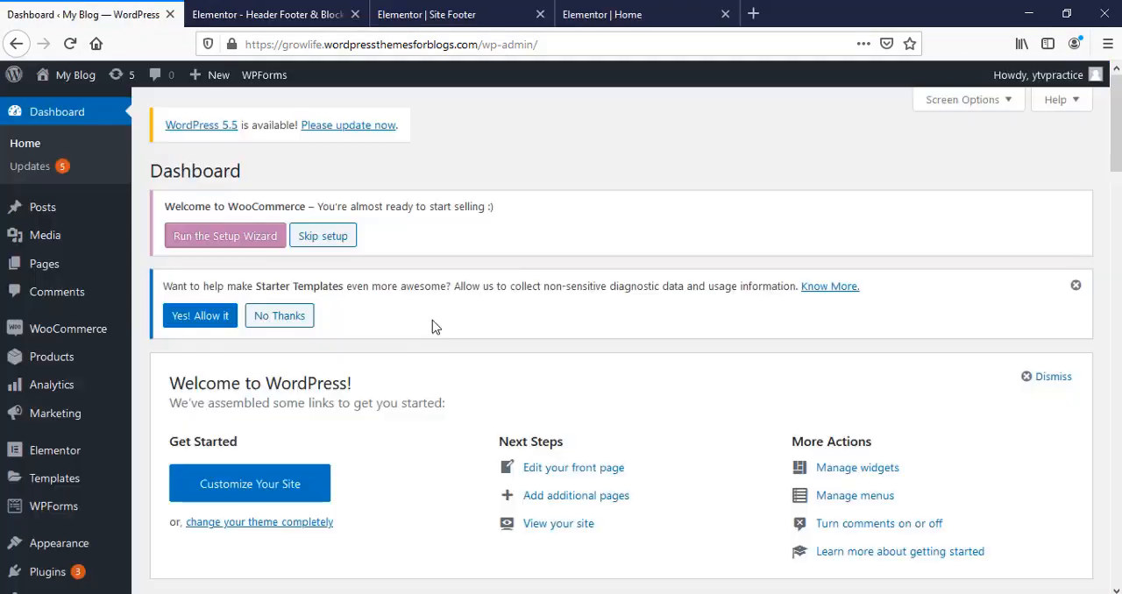
scroll(432, 323, "down", 3)
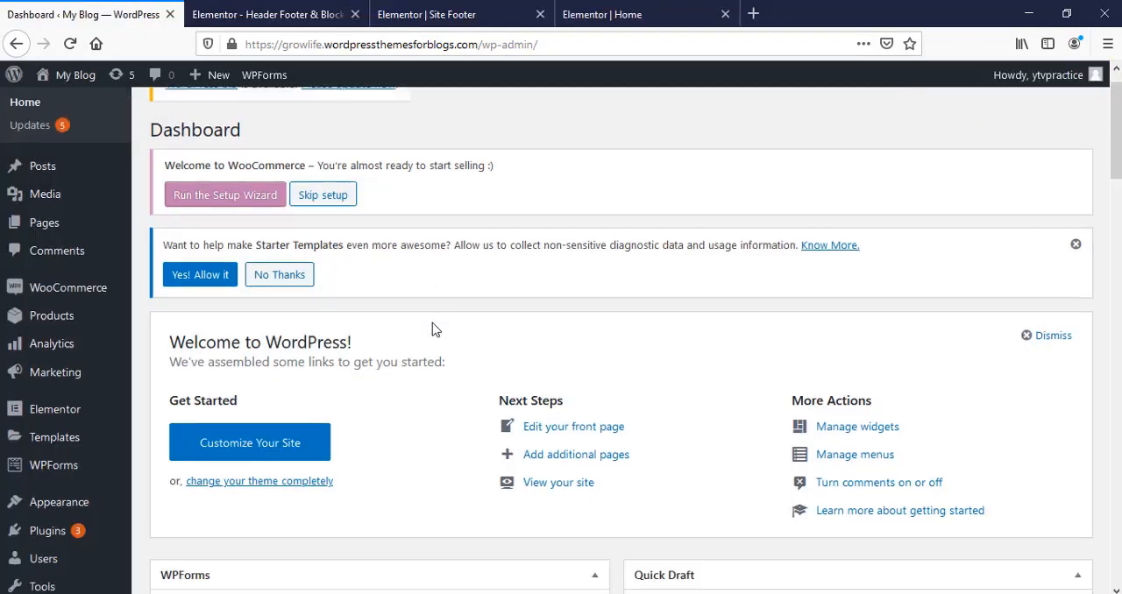
Step: Open the Site Footer template from Header Footer & Blocks in Elementor and examine its Read More button and August 24 event settings
mouse_move(36, 435)
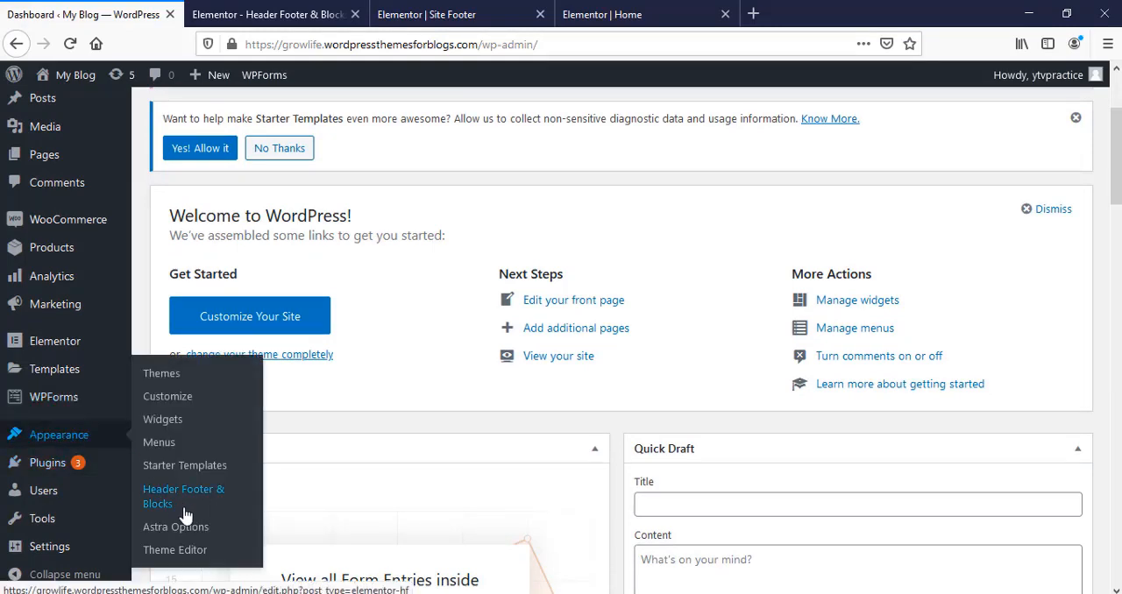
left_click(254, 14)
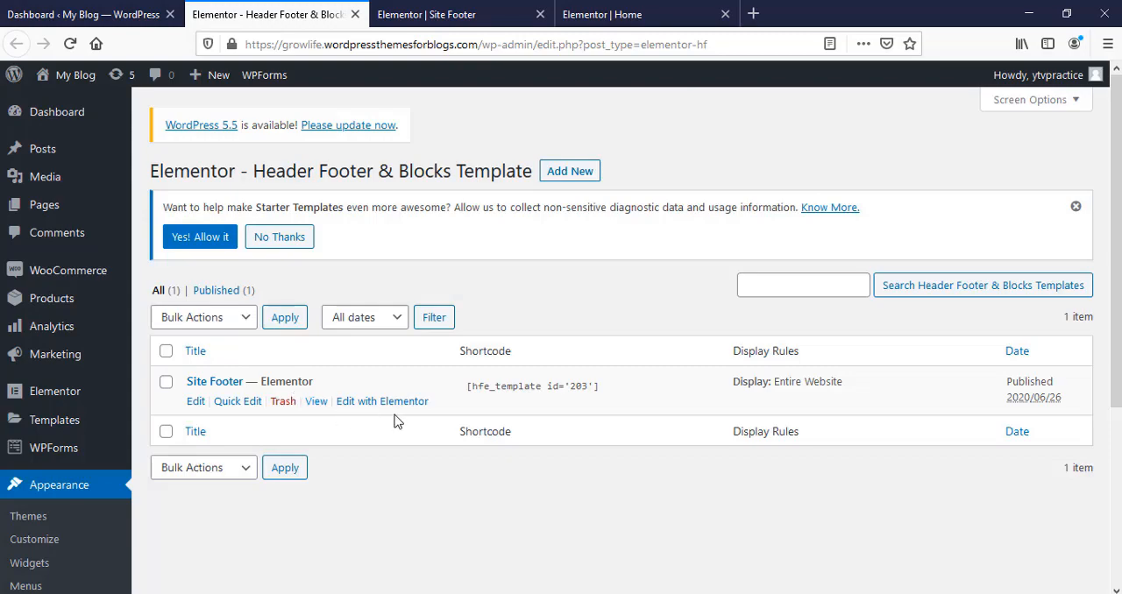
left_click(466, 9)
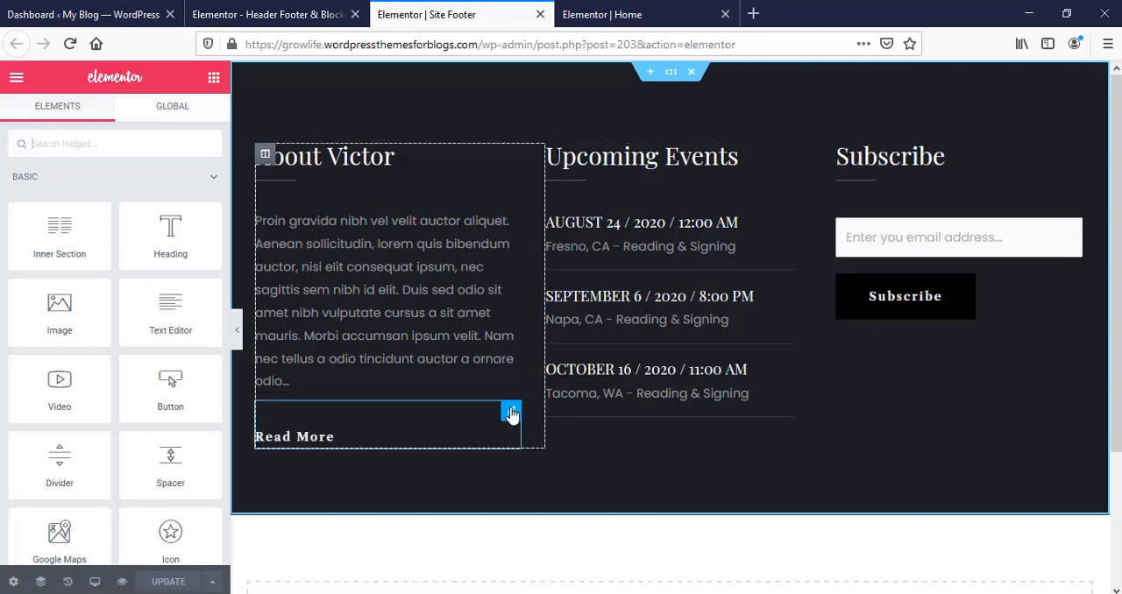
left_click(512, 411)
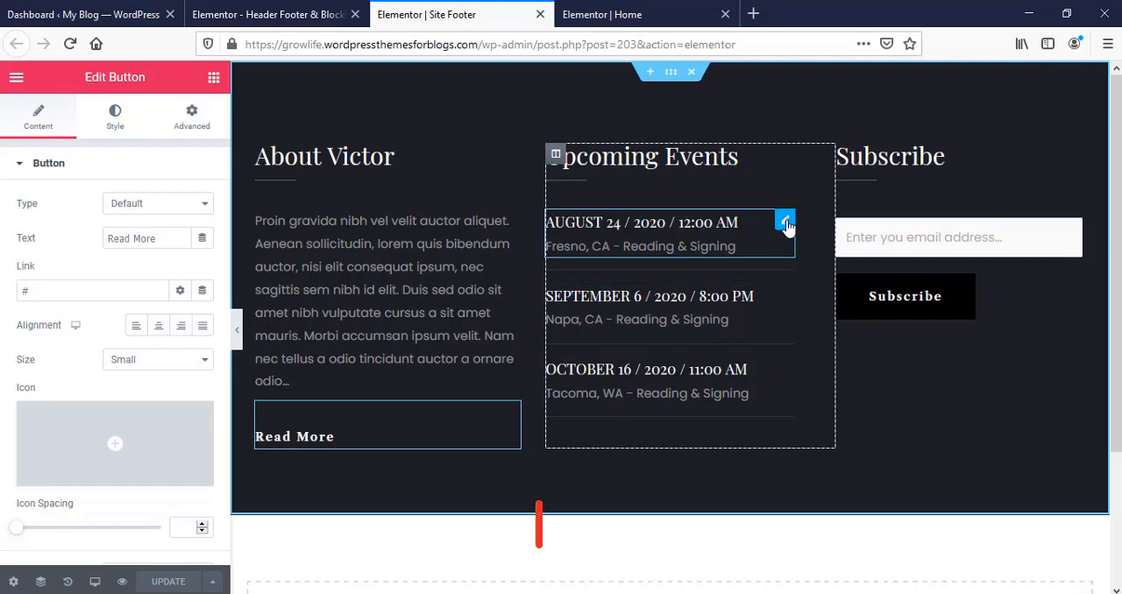
left_click(785, 222)
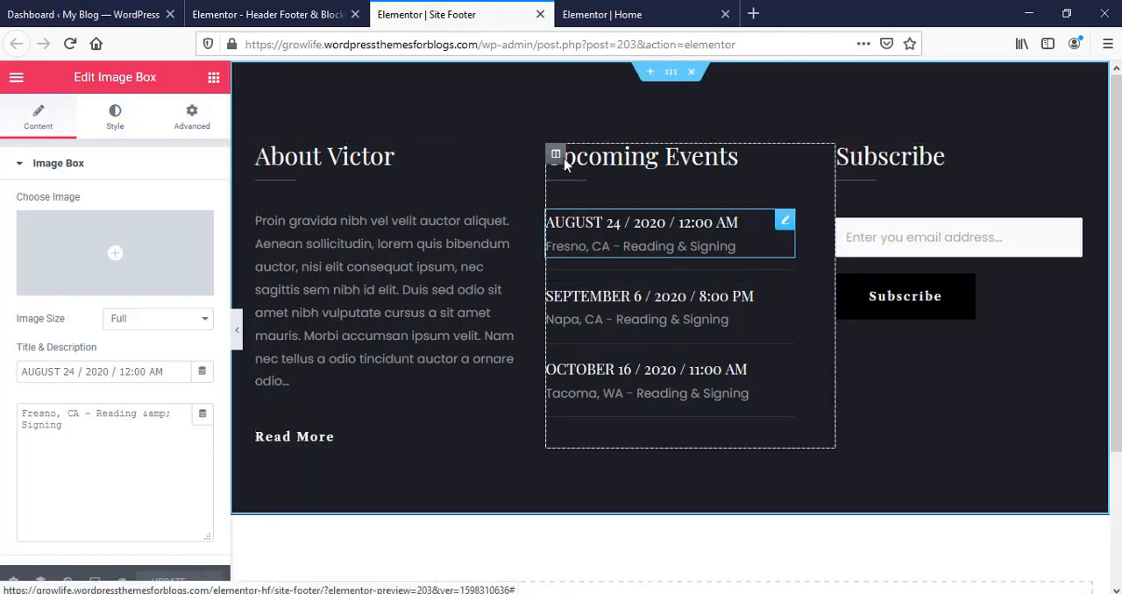
Step: Change the footer section's background color to a very dark navy blue and update the template
right_click(469, 100)
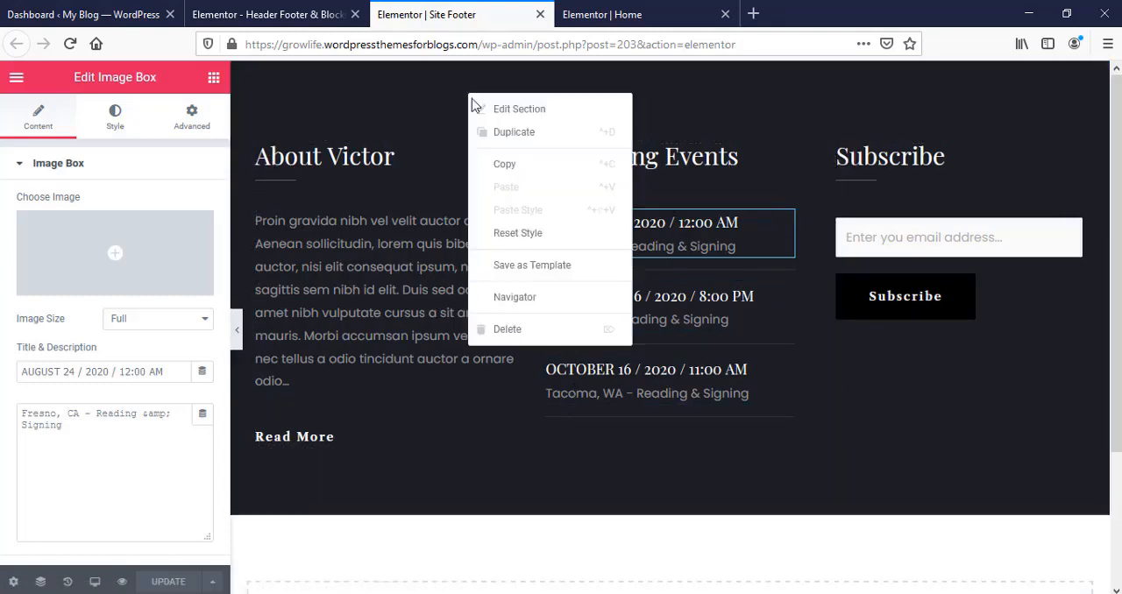
left_click(526, 119)
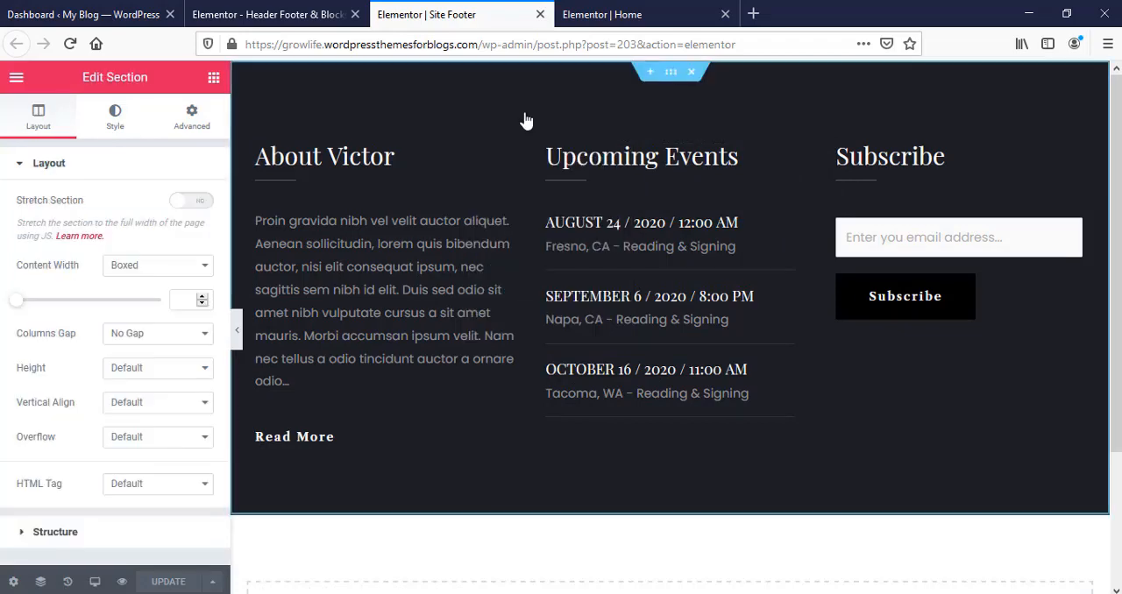
left_click(122, 127)
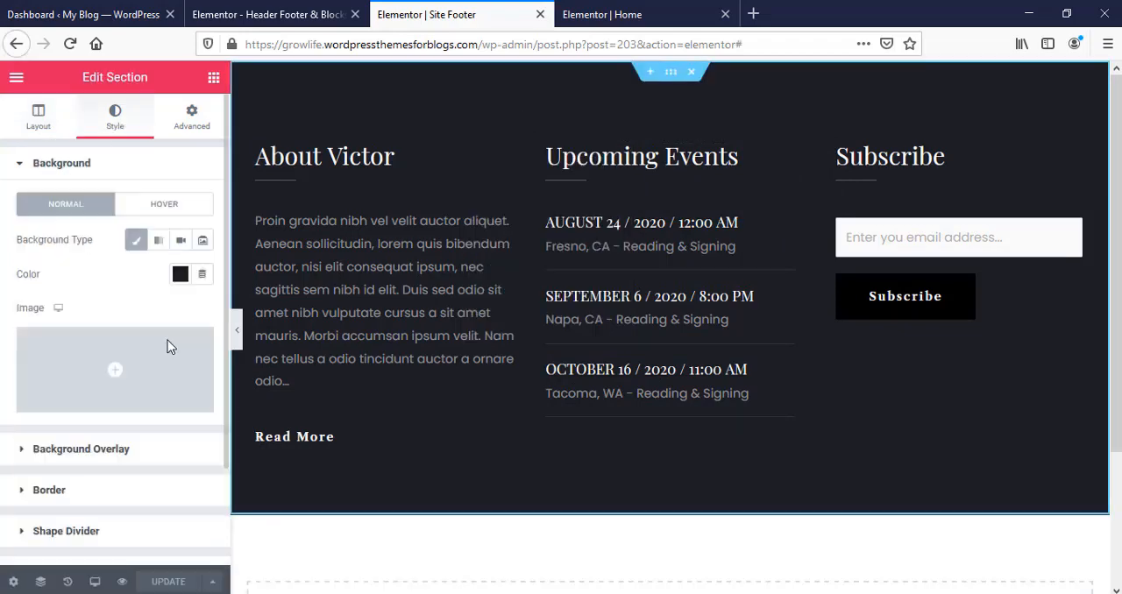
left_click(181, 277)
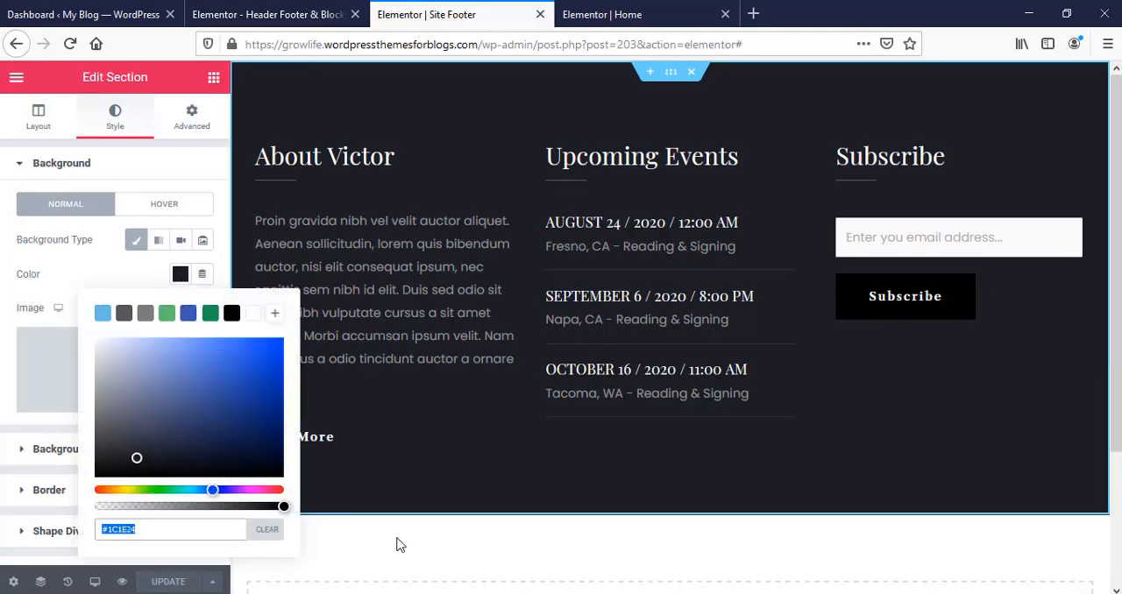
left_click_drag(230, 462, 260, 458)
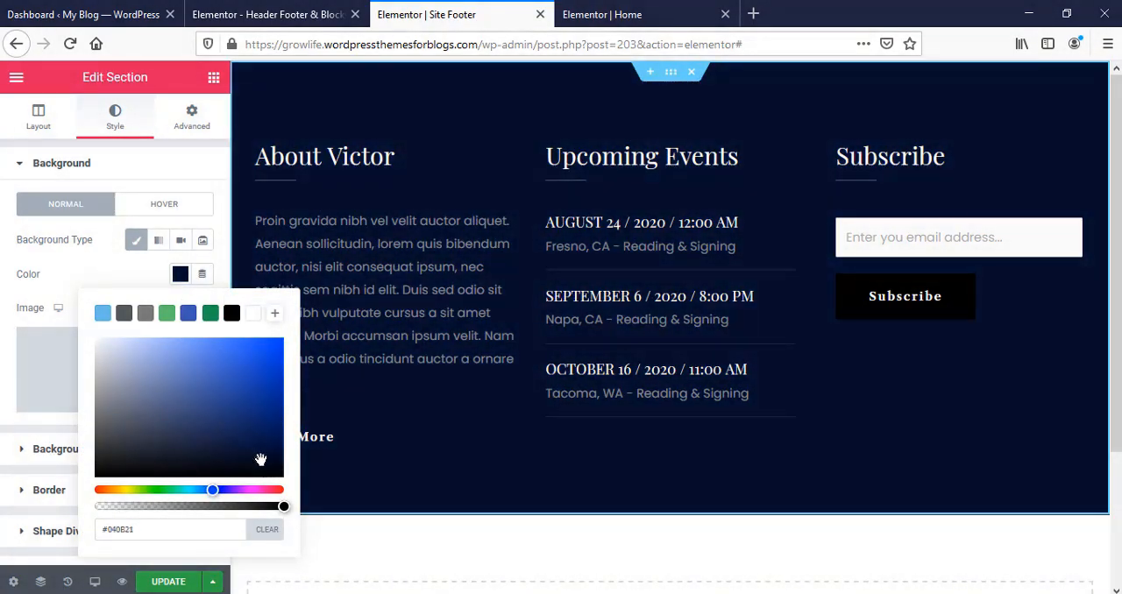
left_click(123, 282)
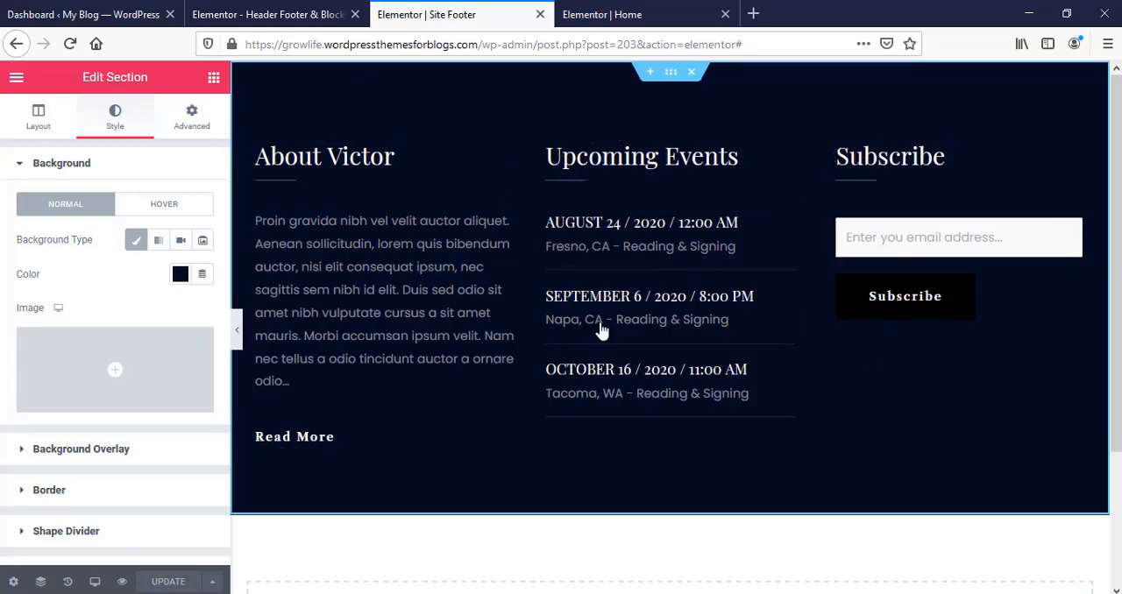
Step: Open the theme Customizer from the WordPress dashboard and select the site title in the header preview for editing
left_click(103, 9)
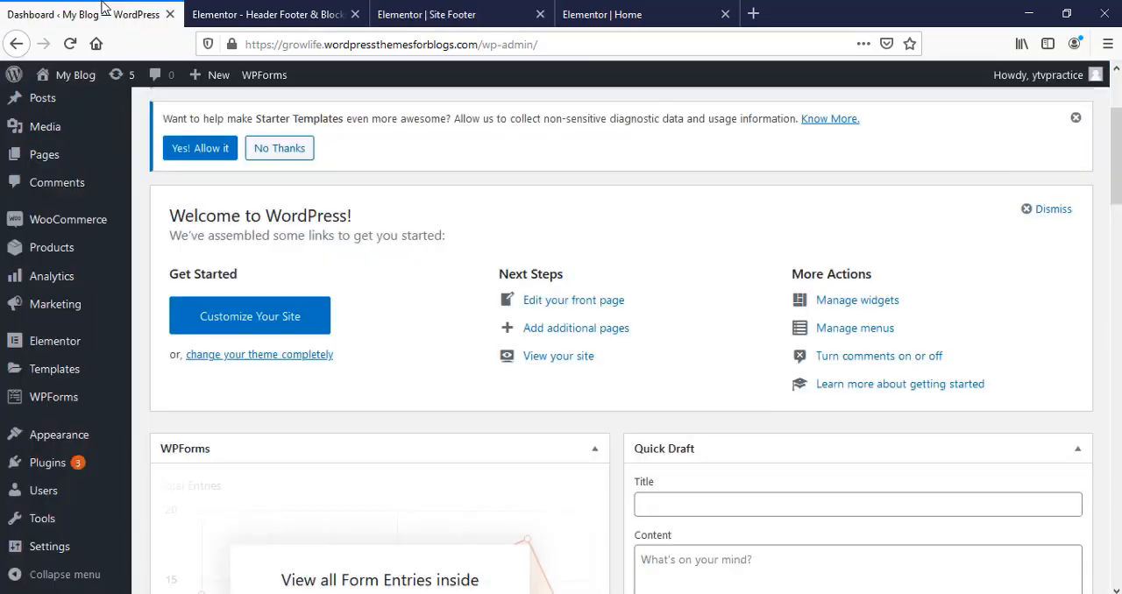
mouse_move(75, 436)
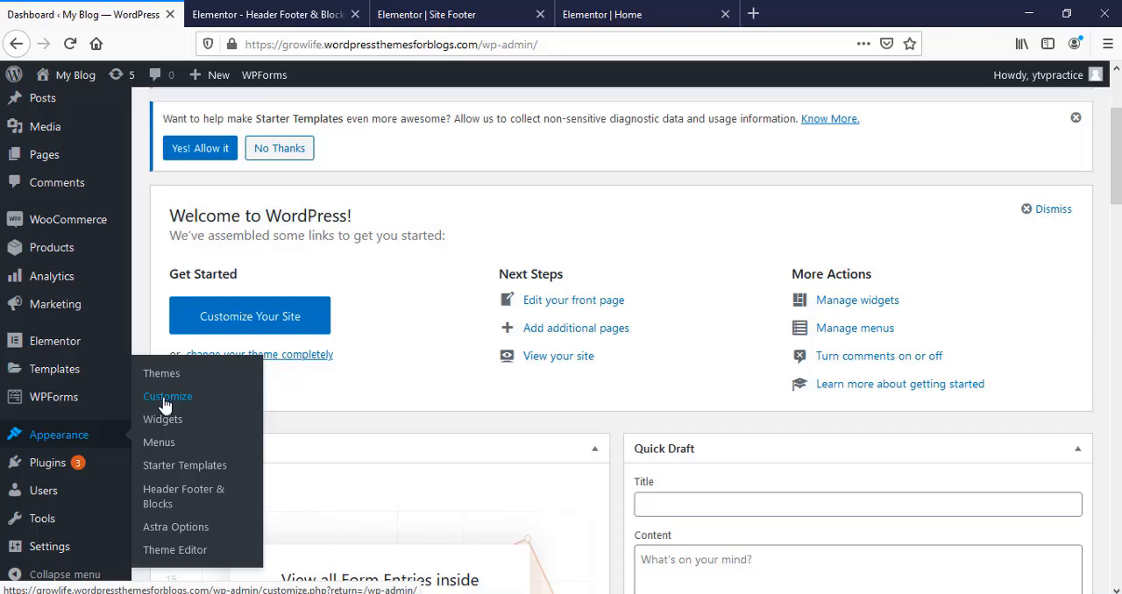
left_click(164, 405)
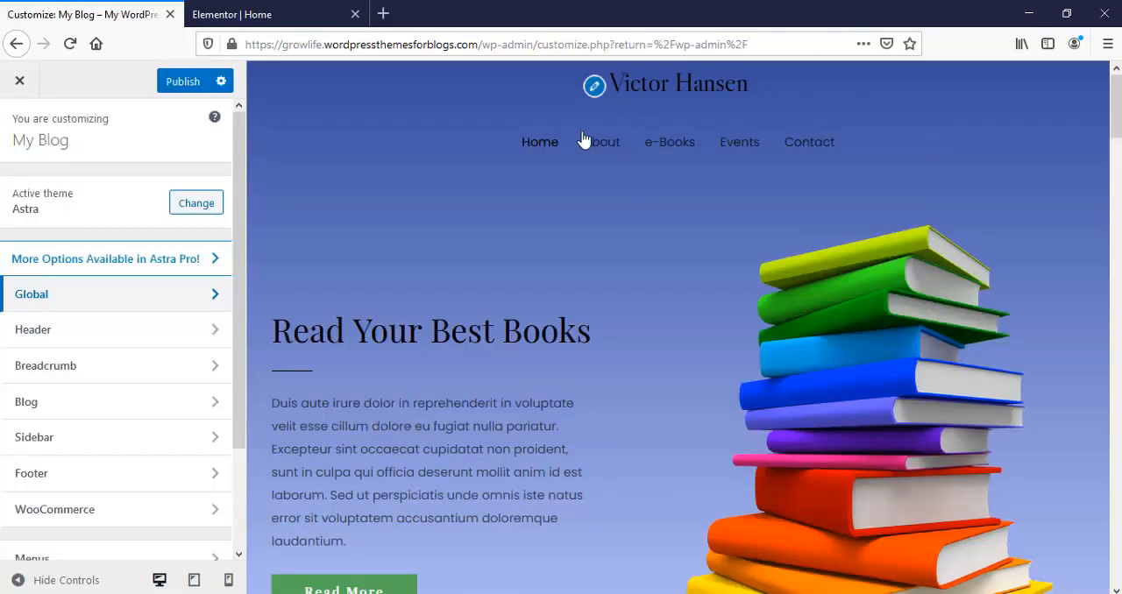
left_click(613, 87)
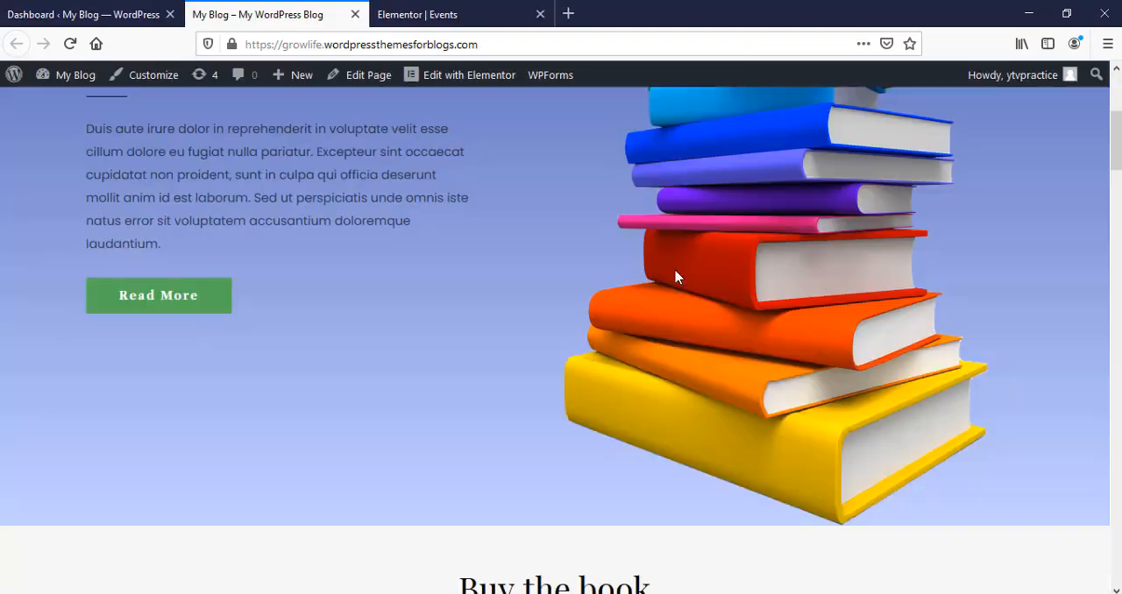
Step: Review the live Home page from the hero section down to the "You'll also love" book images
scroll(674, 277, "down", 2)
scroll(674, 281, "down", 5)
scroll(678, 290, "down", 5)
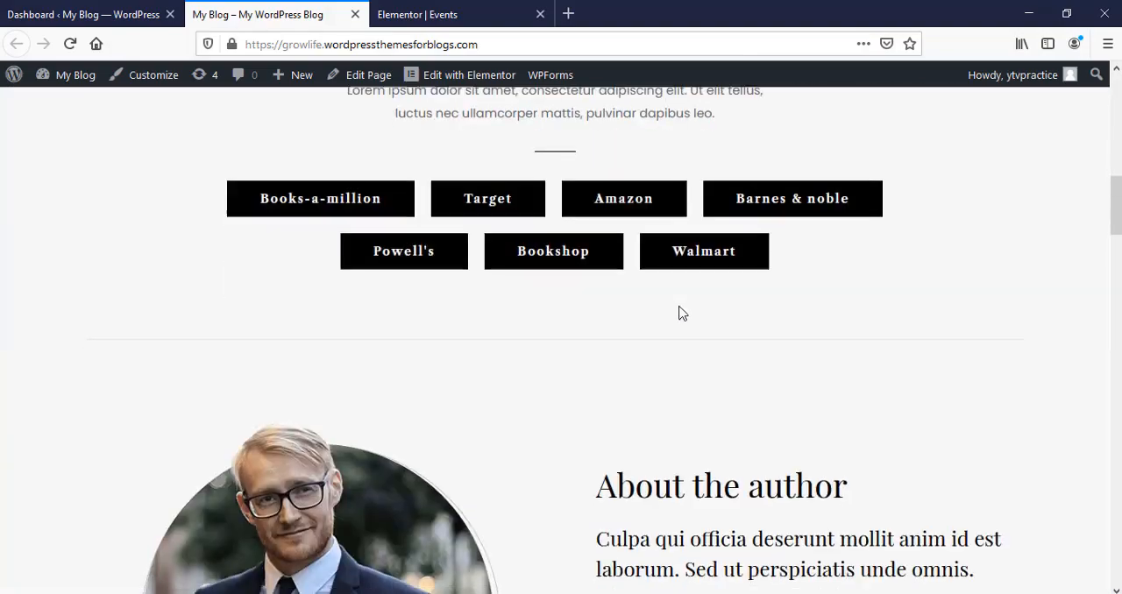
scroll(674, 320, "down", 4)
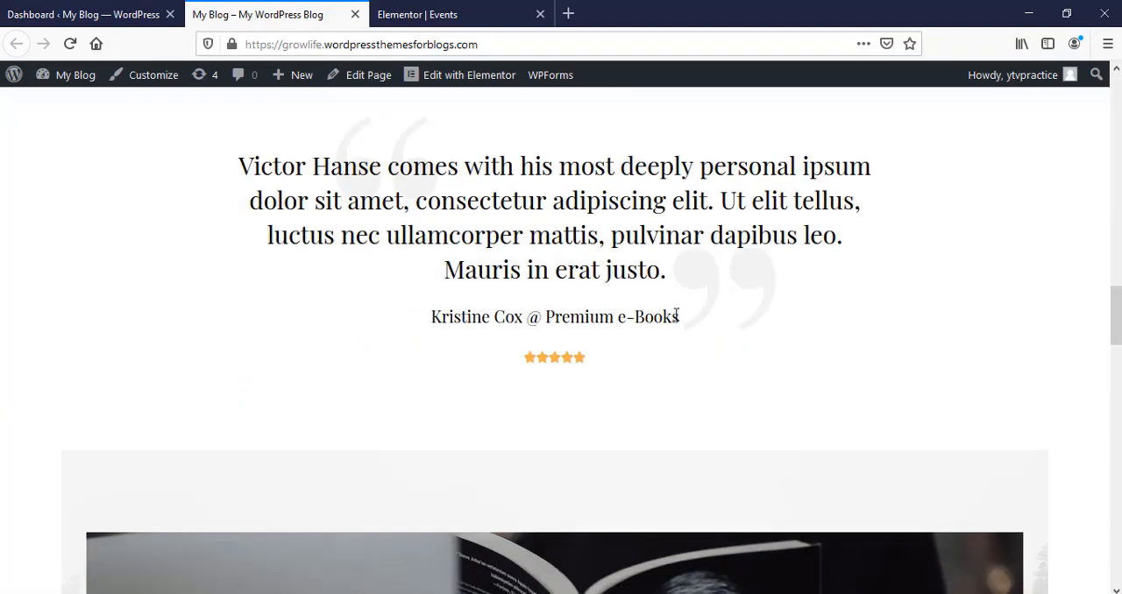
scroll(674, 321, "down", 5)
scroll(675, 325, "down", 6)
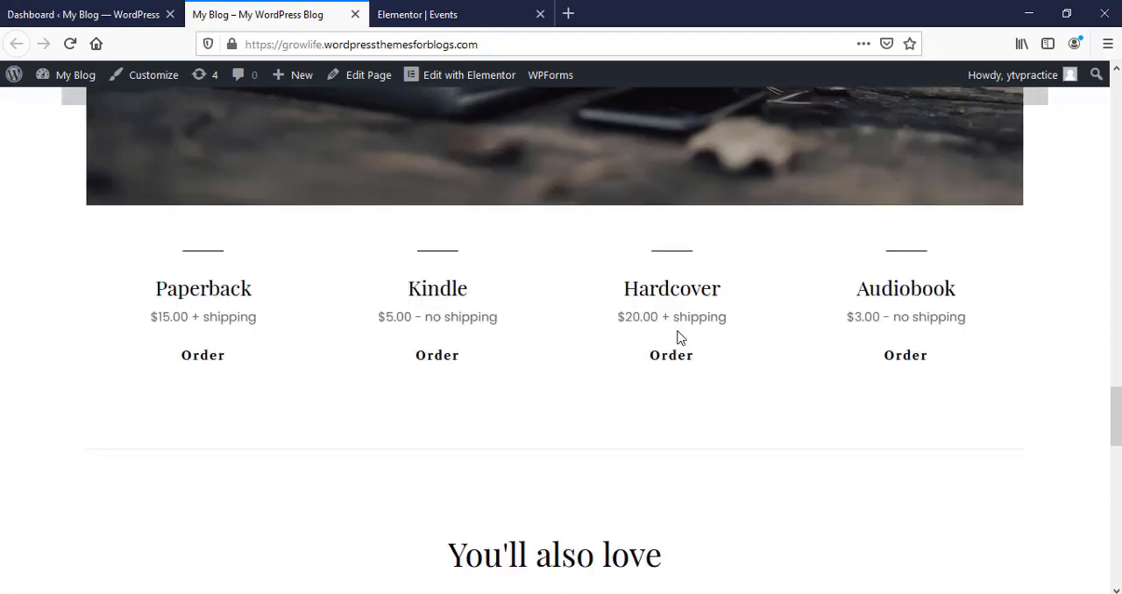
scroll(682, 342, "down", 2)
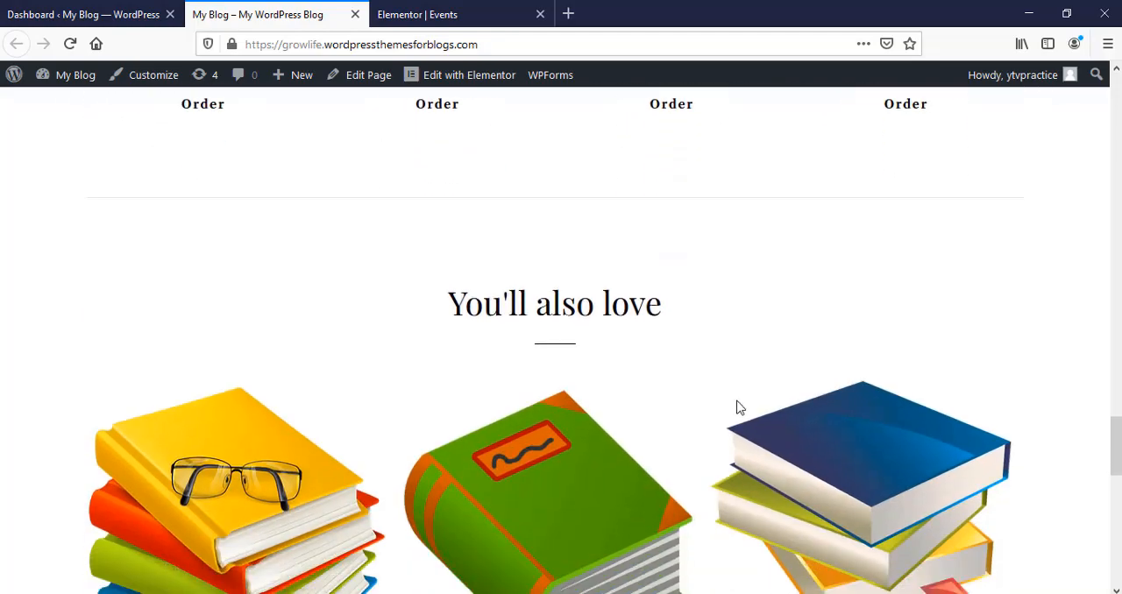